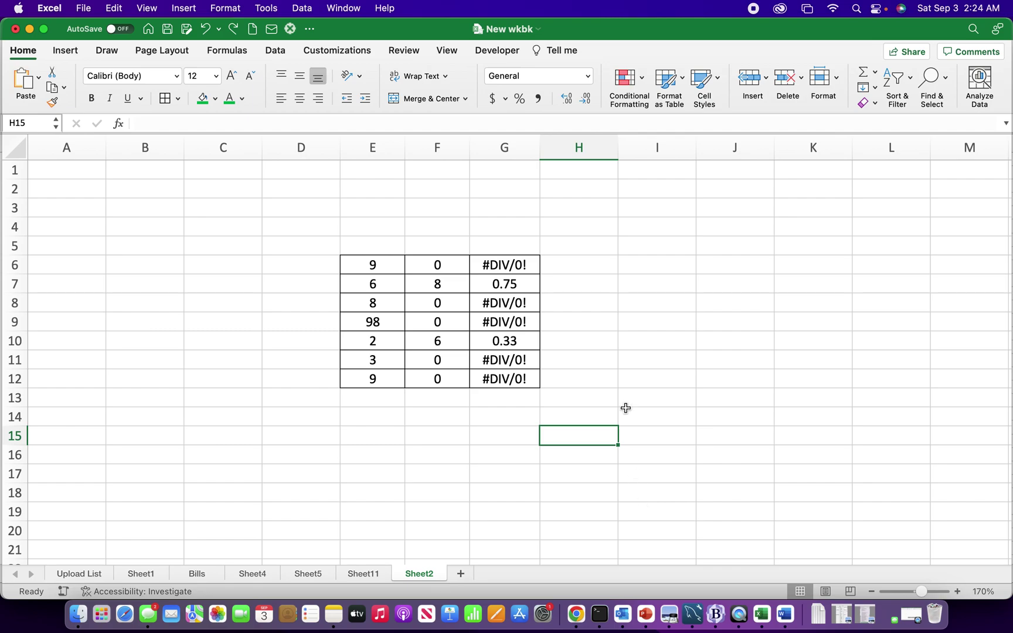
# Inspect the dividends, divisors and =E/F division formulas in rows 6 to 12
pyautogui.click(506, 266)
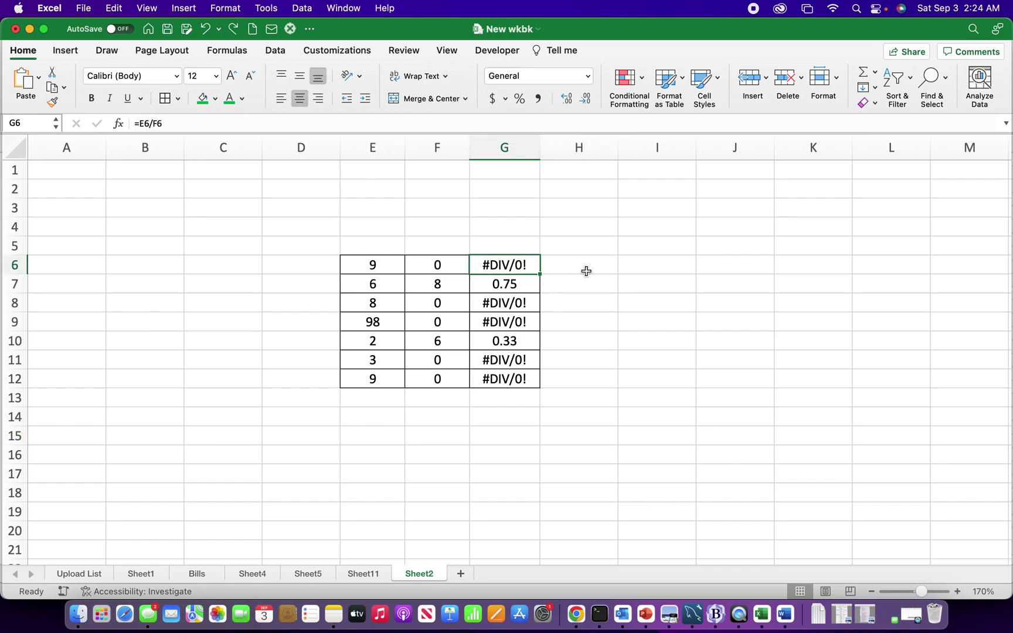
pyautogui.click(425, 265)
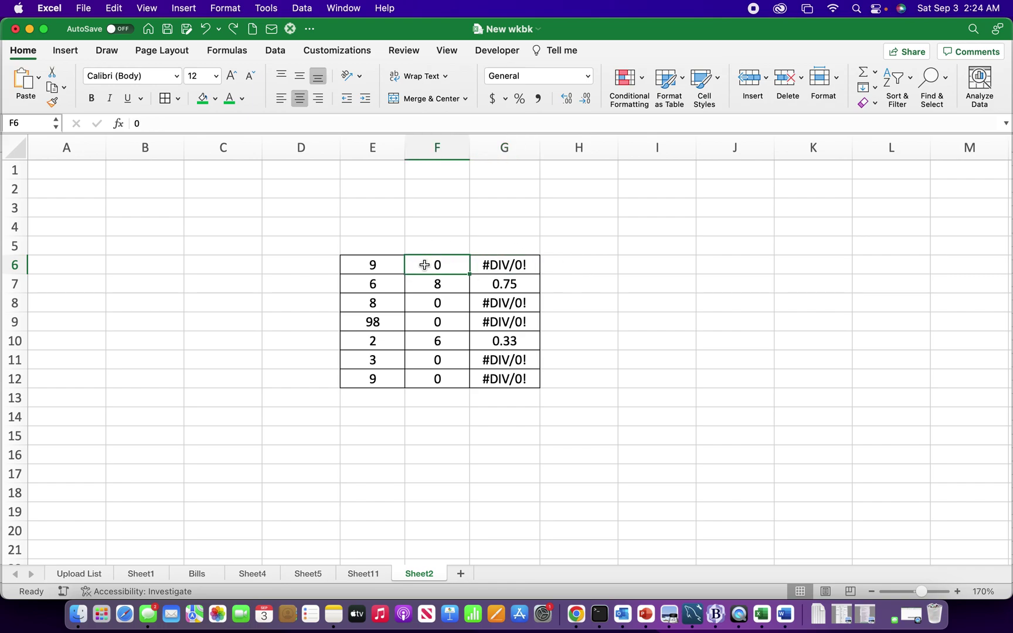
pyautogui.click(385, 269)
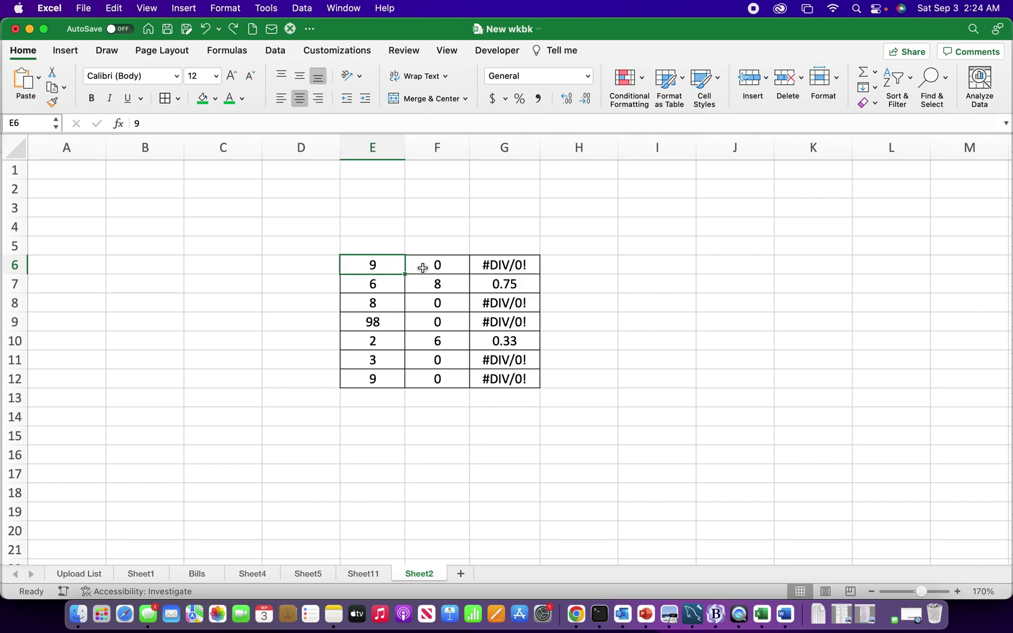
pyautogui.click(423, 268)
pyautogui.click(390, 285)
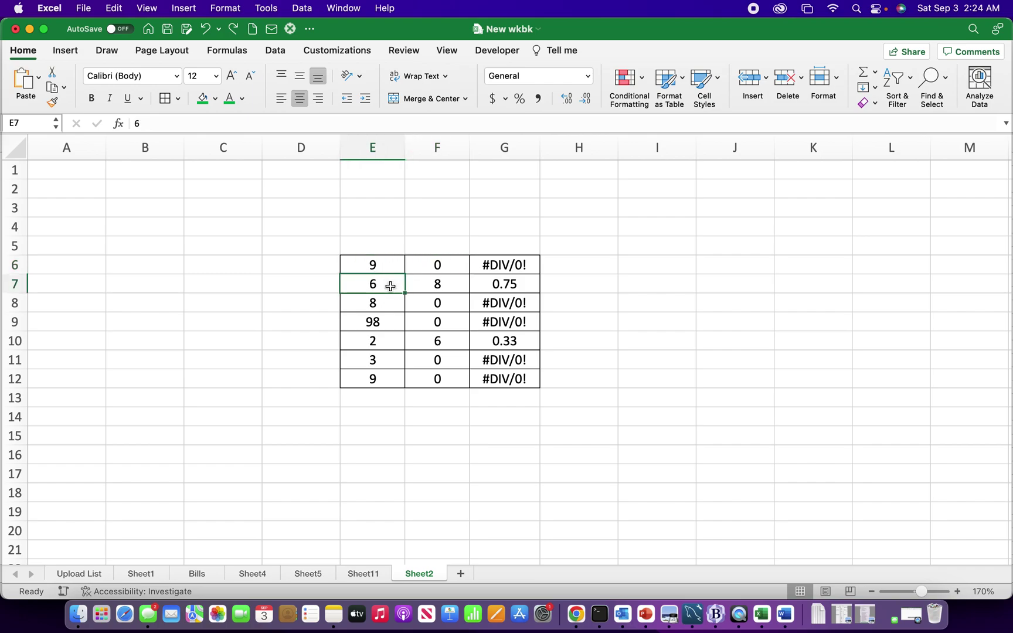
pyautogui.click(412, 286)
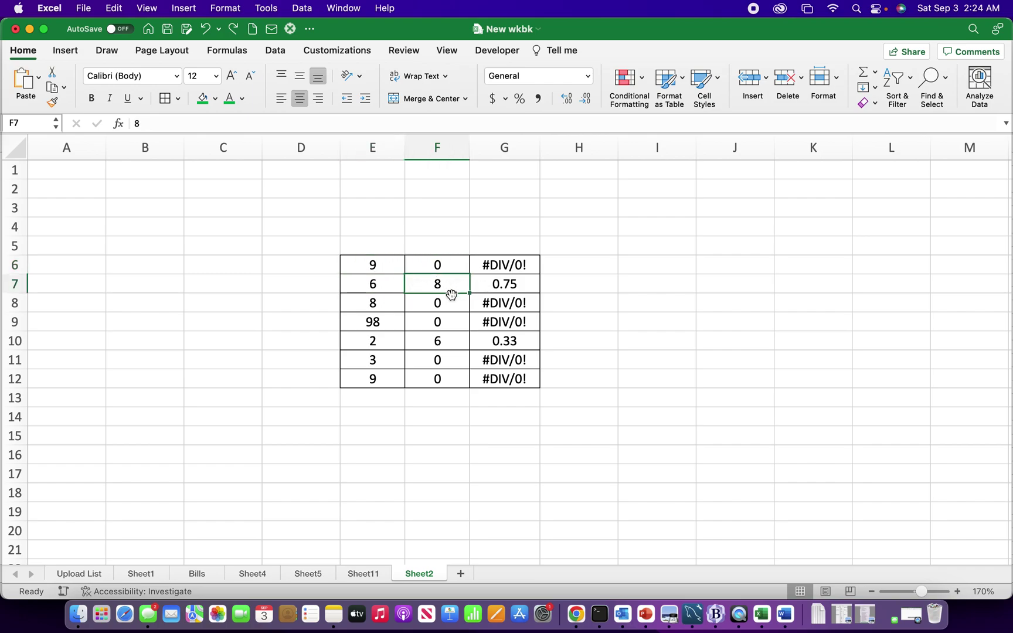
pyautogui.click(417, 301)
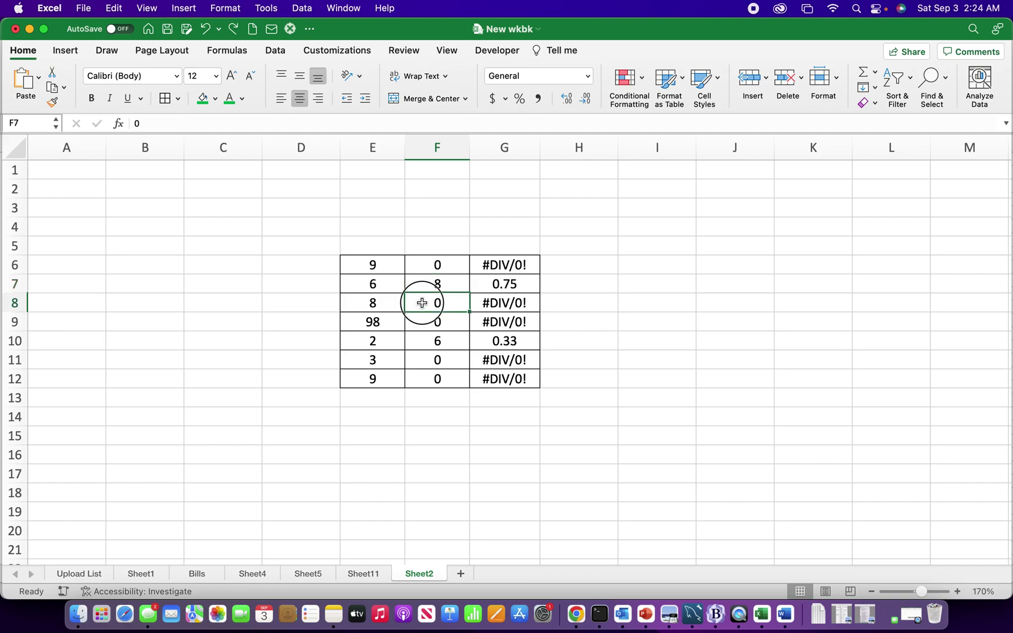
pyautogui.click(489, 307)
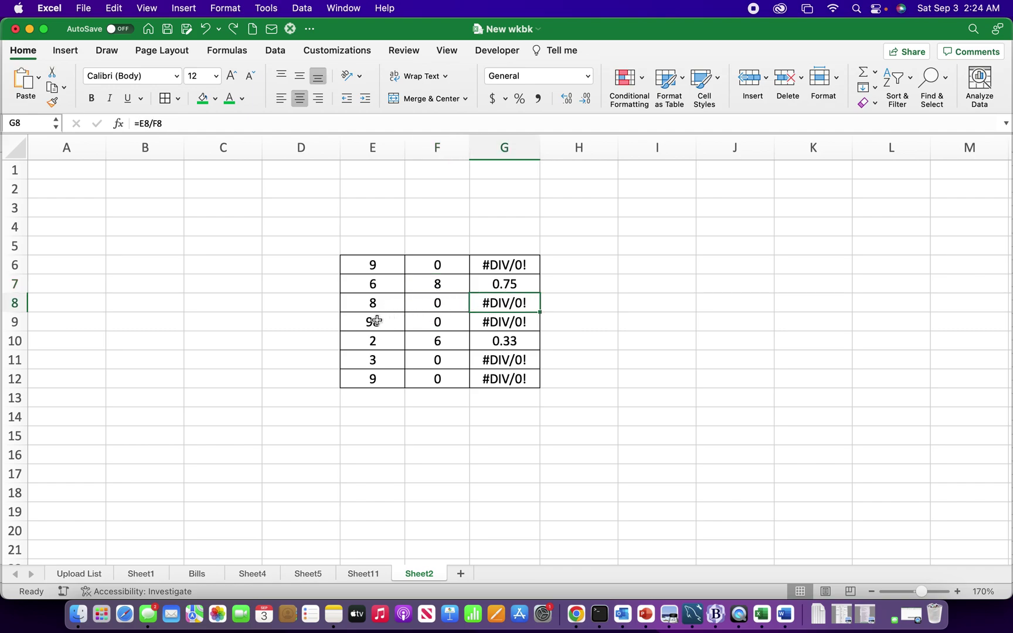
pyautogui.click(427, 323)
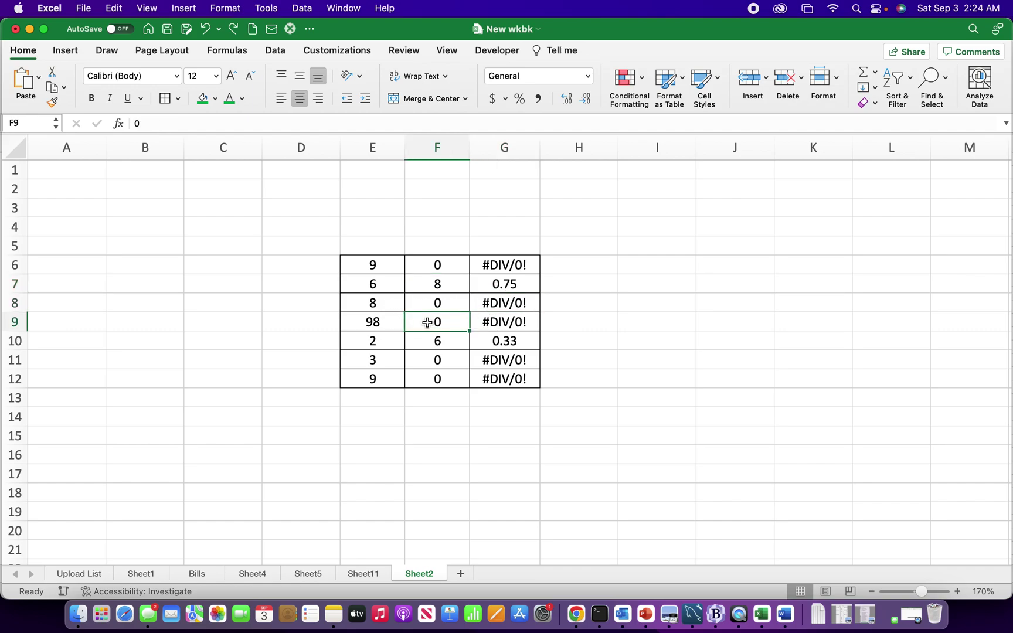
pyautogui.click(494, 323)
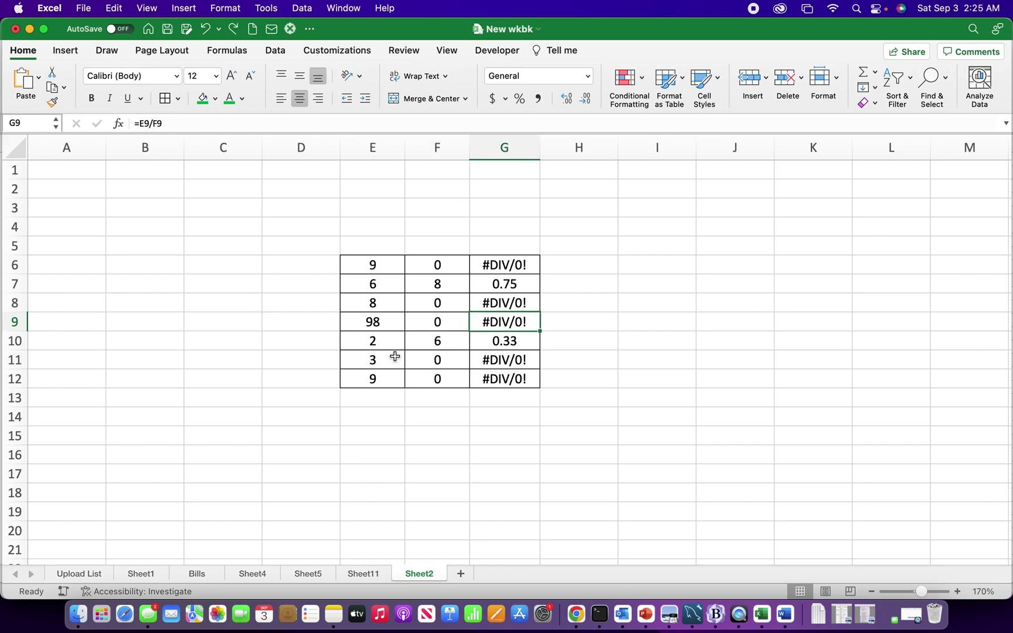
pyautogui.moveTo(395, 357); pyautogui.dragTo(488, 378)
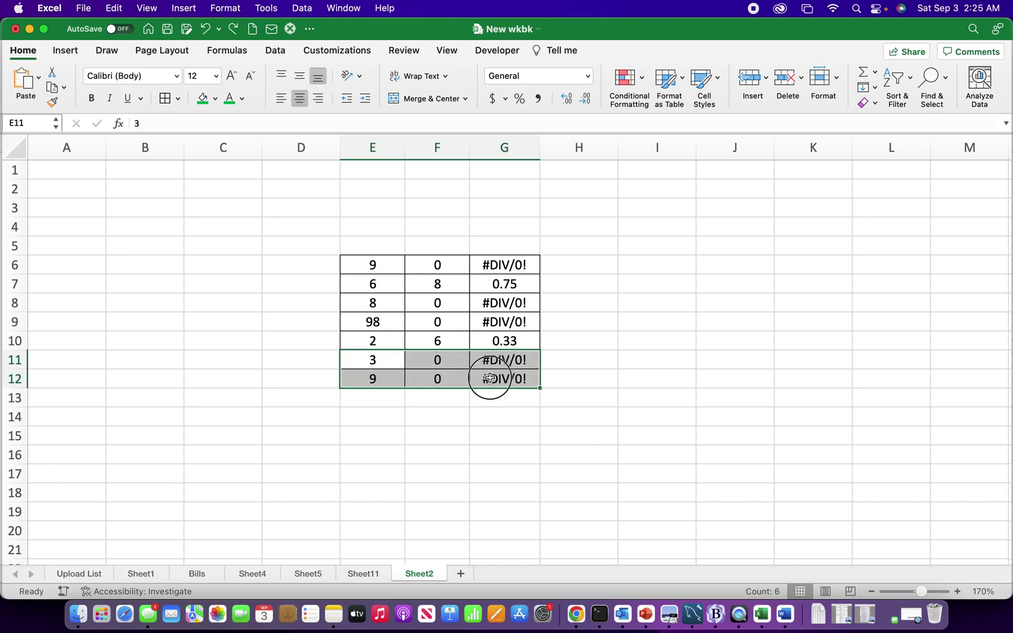
pyautogui.click(488, 378)
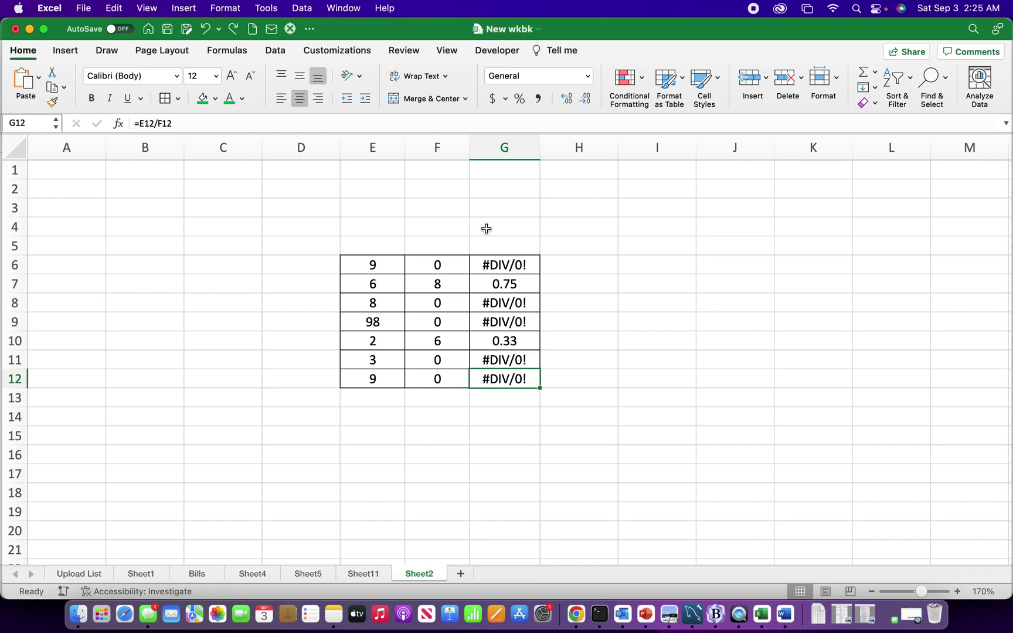
# Select column G and go to Conditional Formatting's Highlight Cells Rules
pyautogui.click(499, 149)
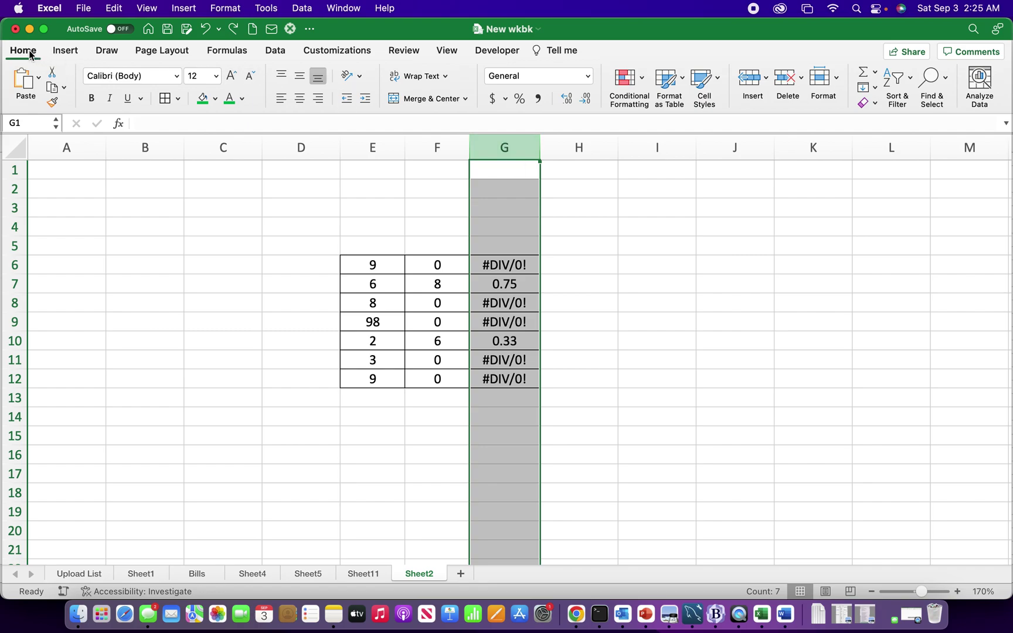
pyautogui.click(641, 82)
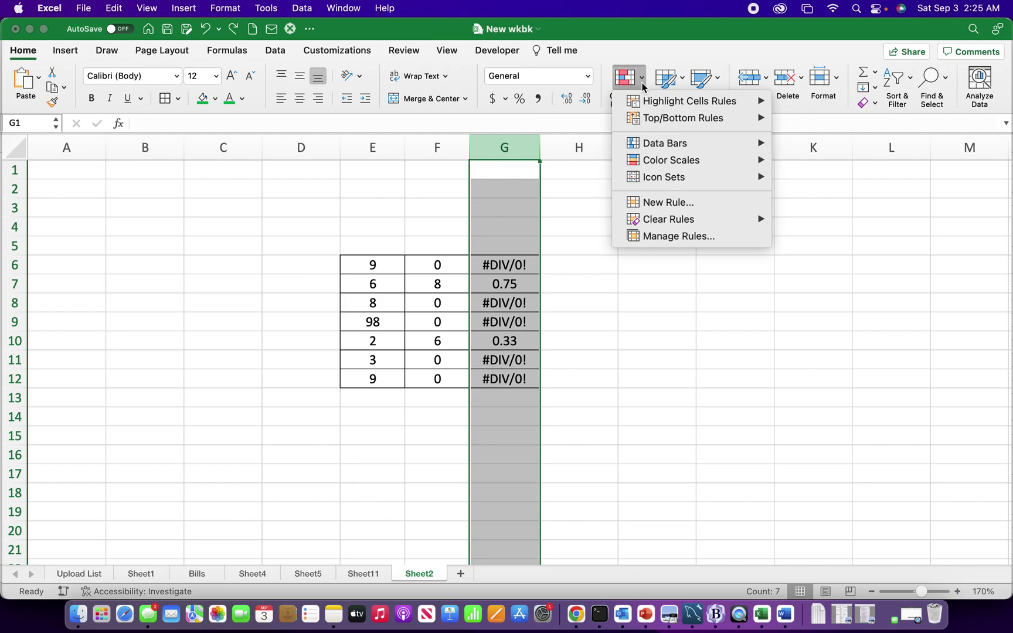
pyautogui.moveTo(649, 105)
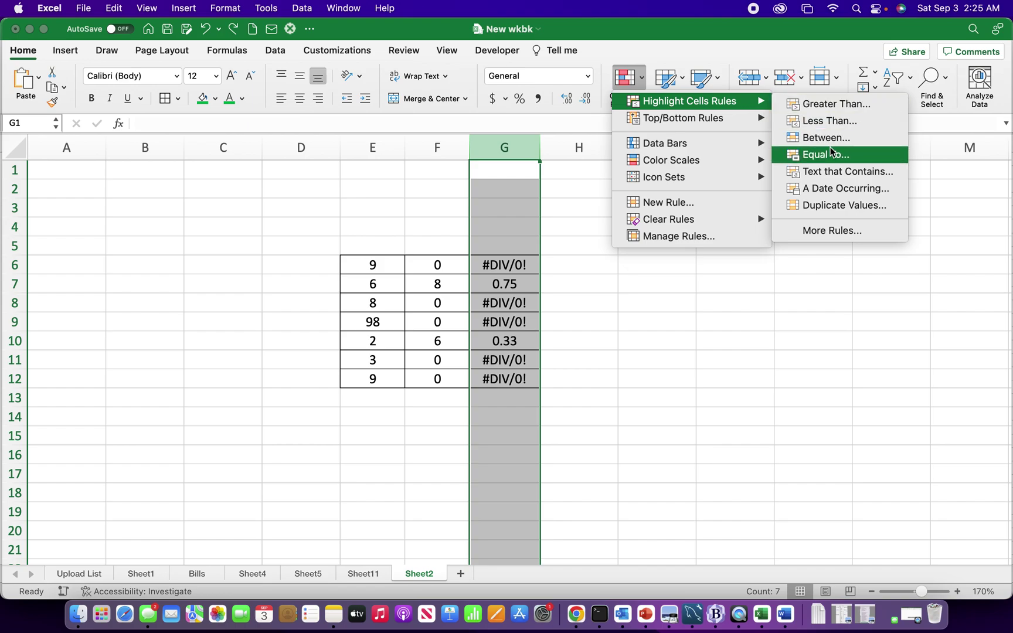
# Add a rule for error cells in column G with a custom white font colour
pyautogui.click(826, 227)
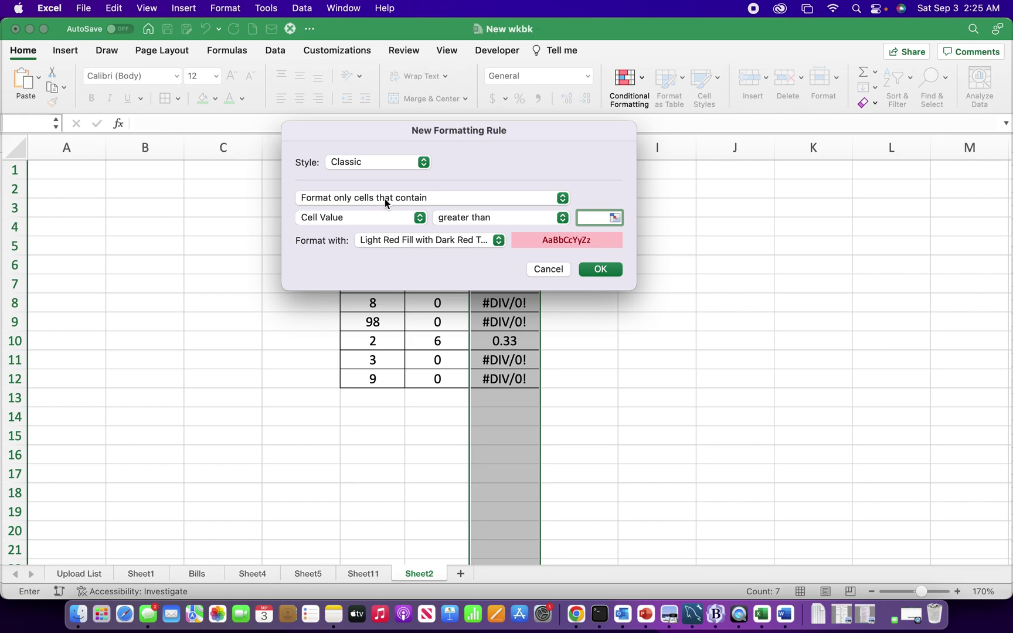
pyautogui.click(383, 217)
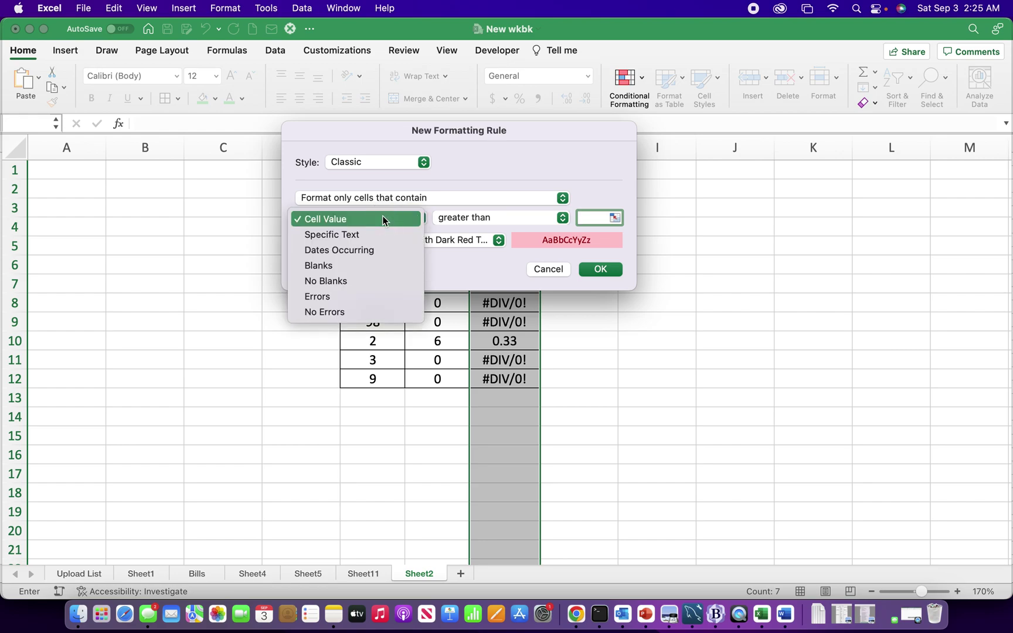
pyautogui.click(326, 296)
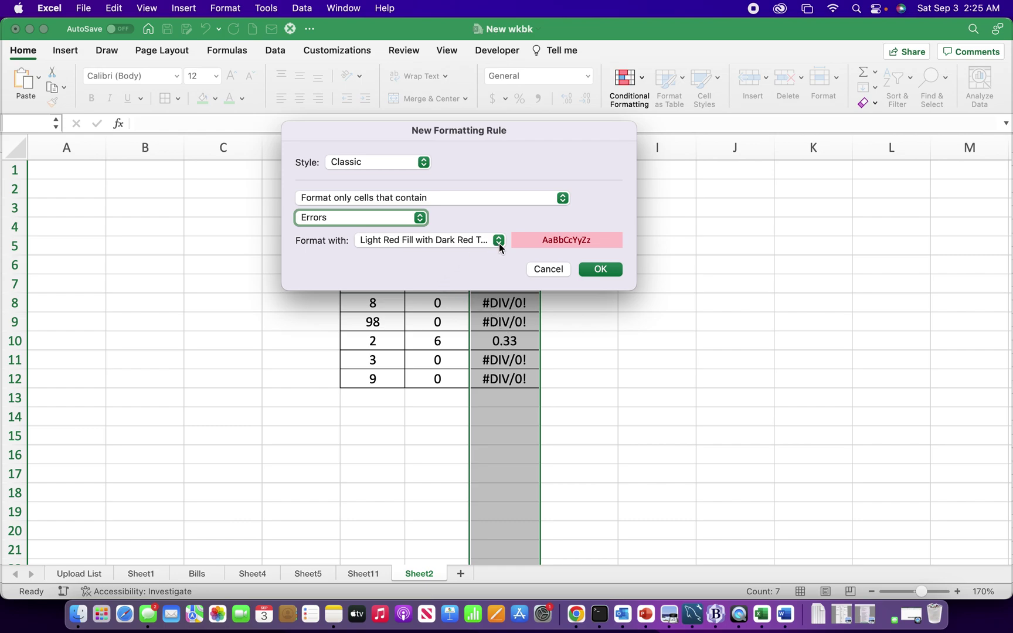
pyautogui.click(460, 240)
pyautogui.click(412, 333)
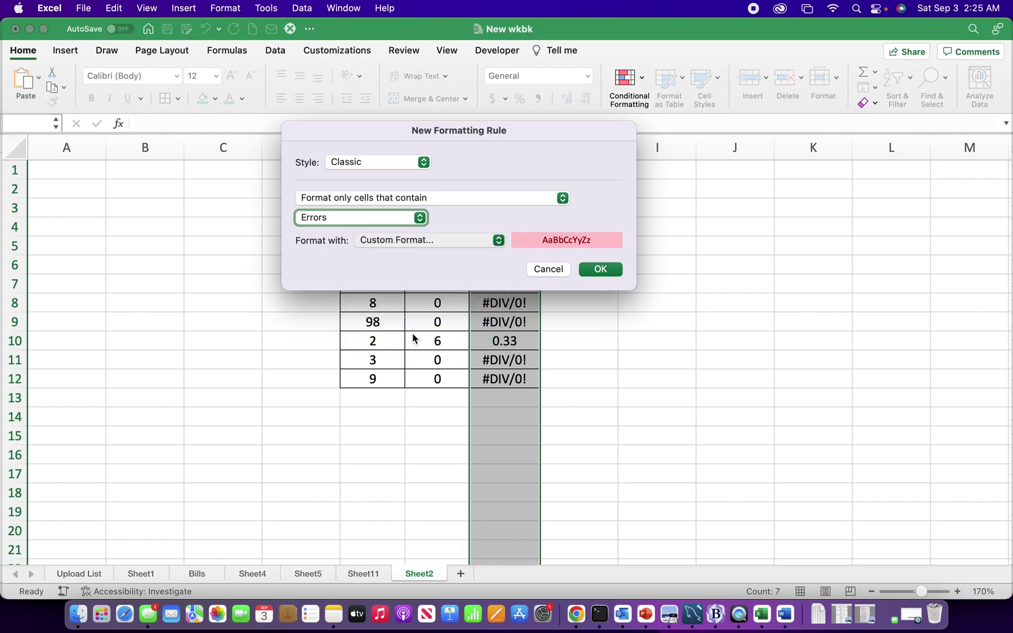
pyautogui.click(536, 255)
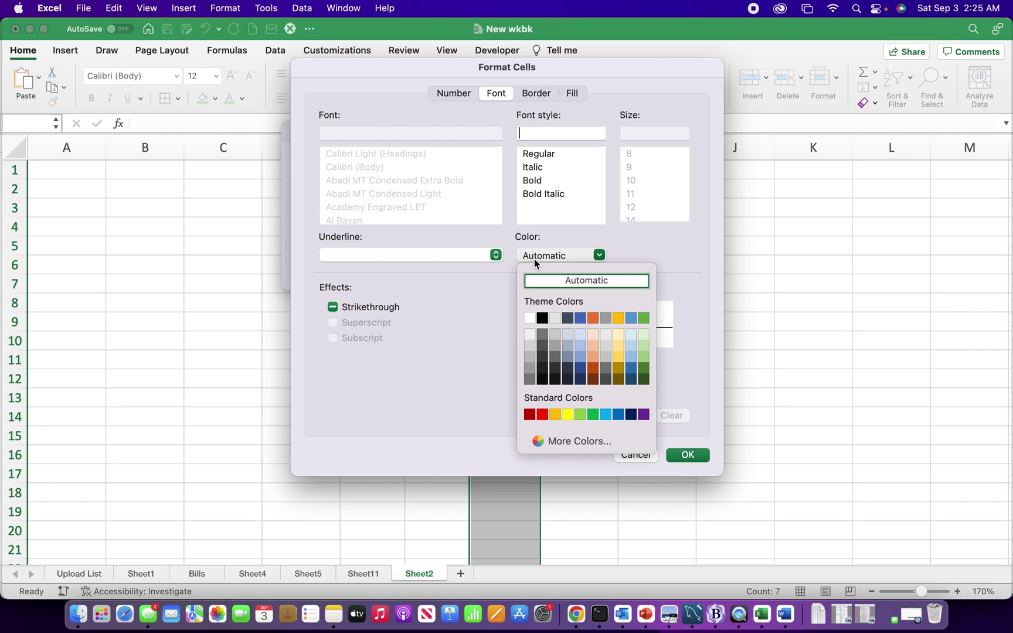
pyautogui.click(529, 318)
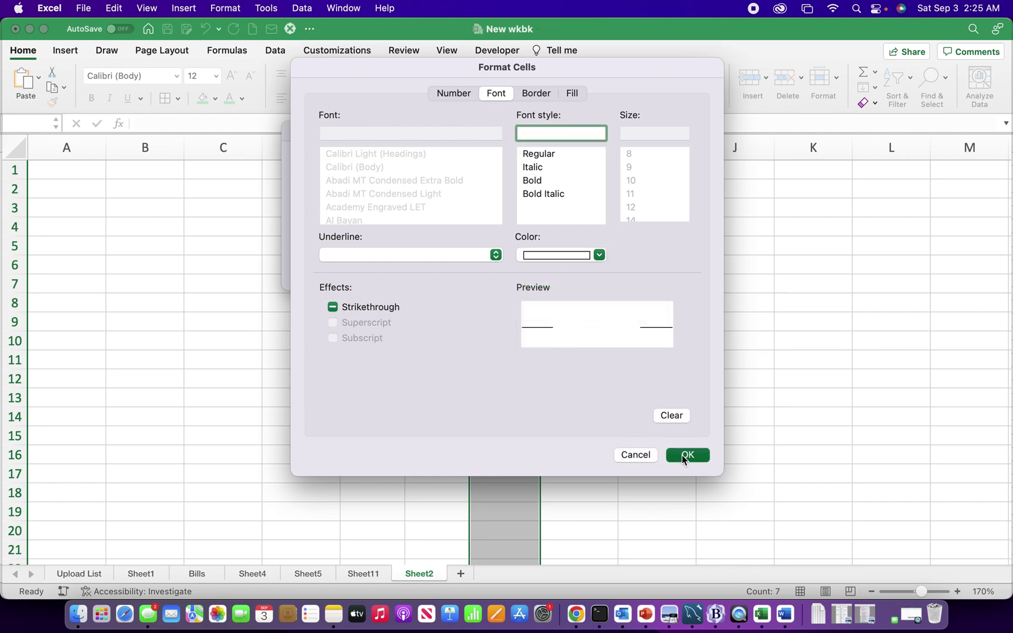
pyautogui.click(681, 455)
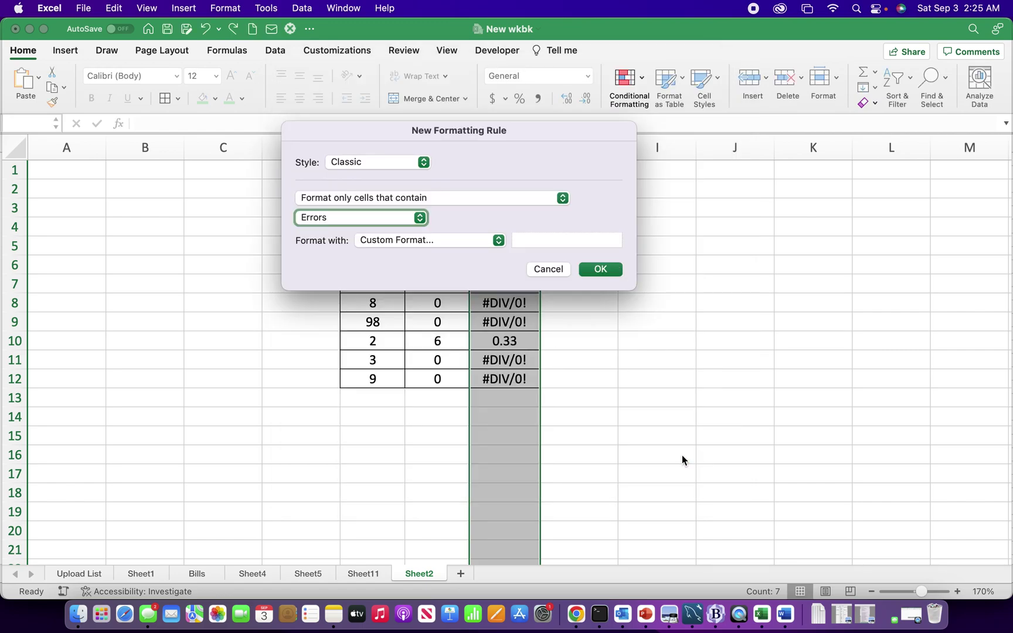
pyautogui.click(596, 269)
# Review the blanked column, undo the white-text error rule, and return to G6
pyautogui.click(616, 297)
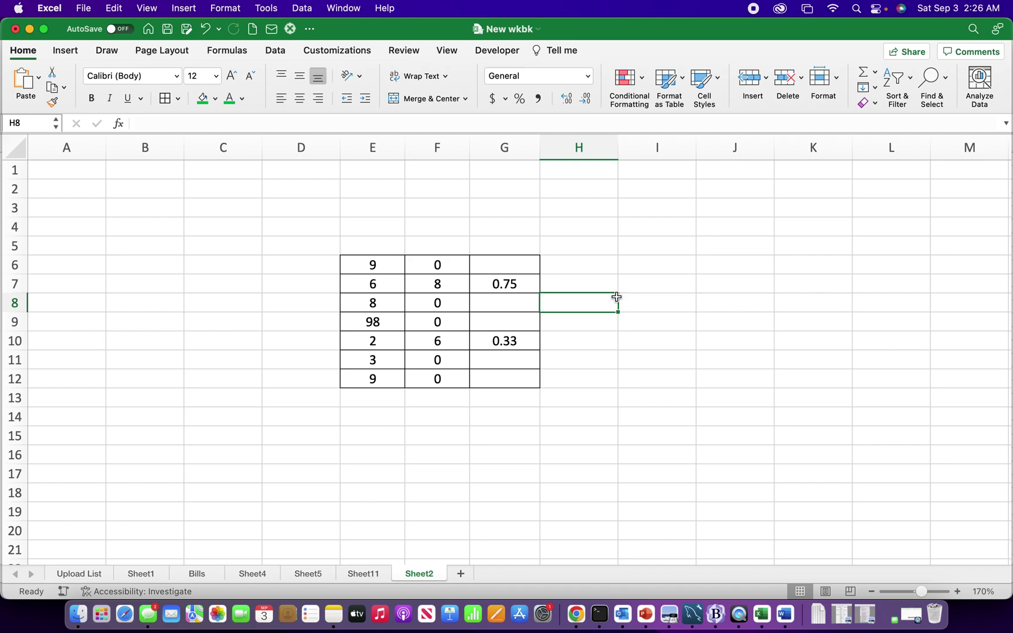
pyautogui.click(589, 205)
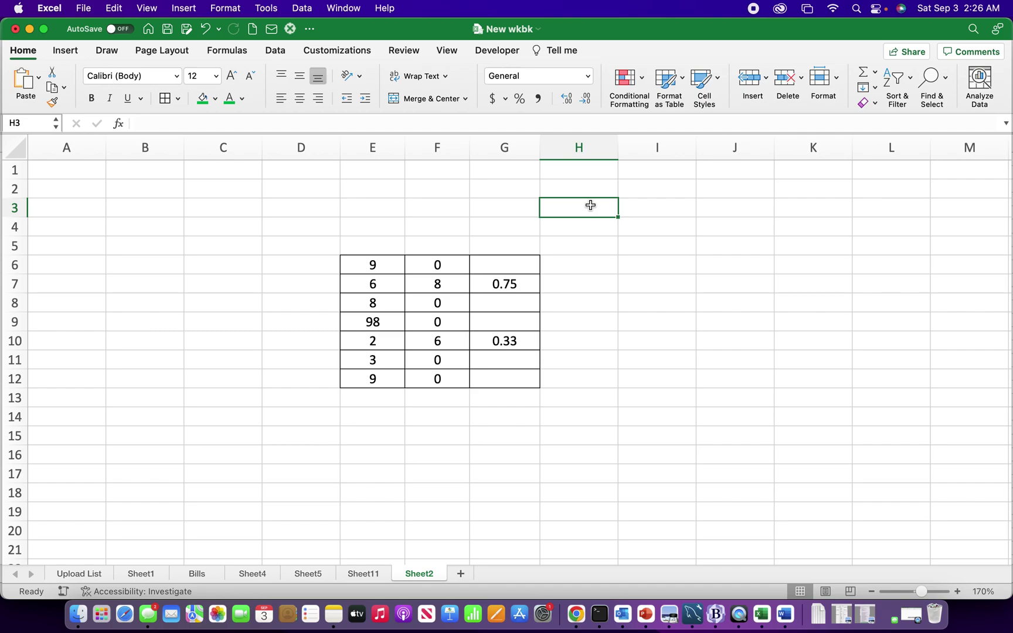
pyautogui.press('super+z')
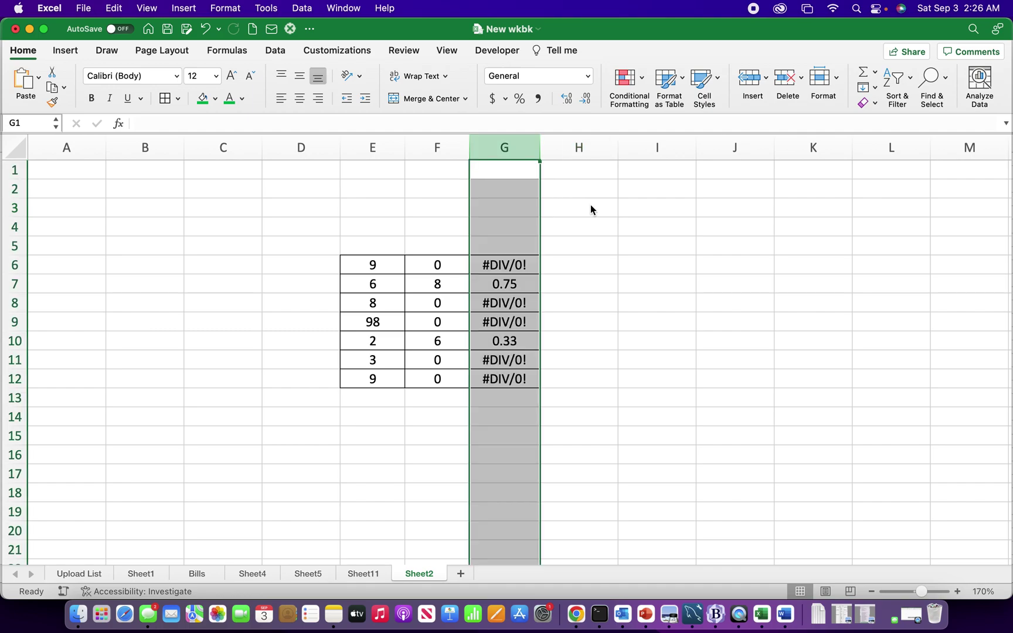
pyautogui.click(647, 270)
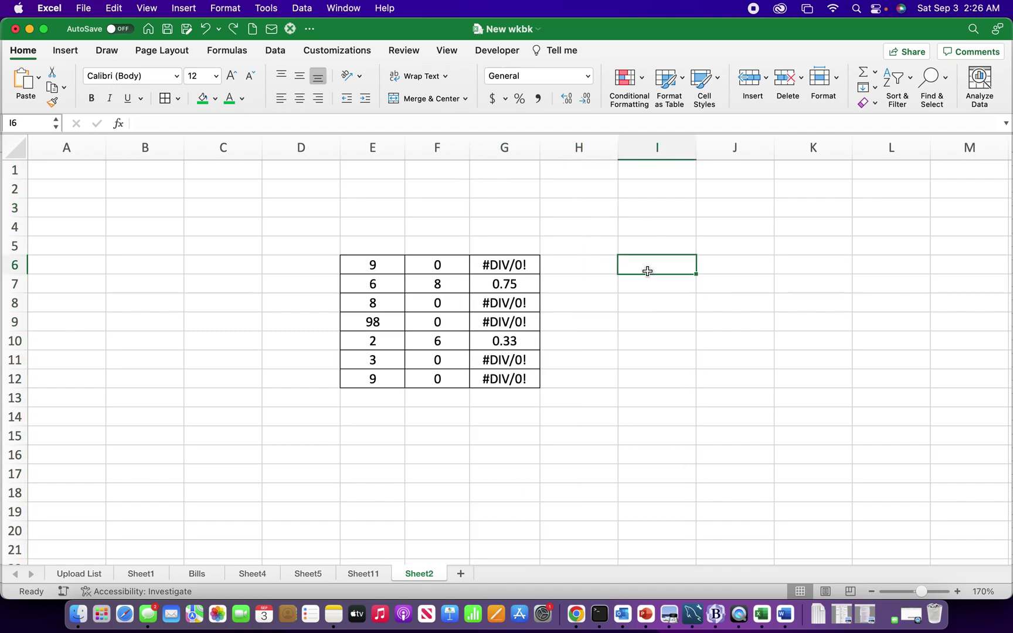
pyautogui.press('Left')
pyautogui.press('Left')
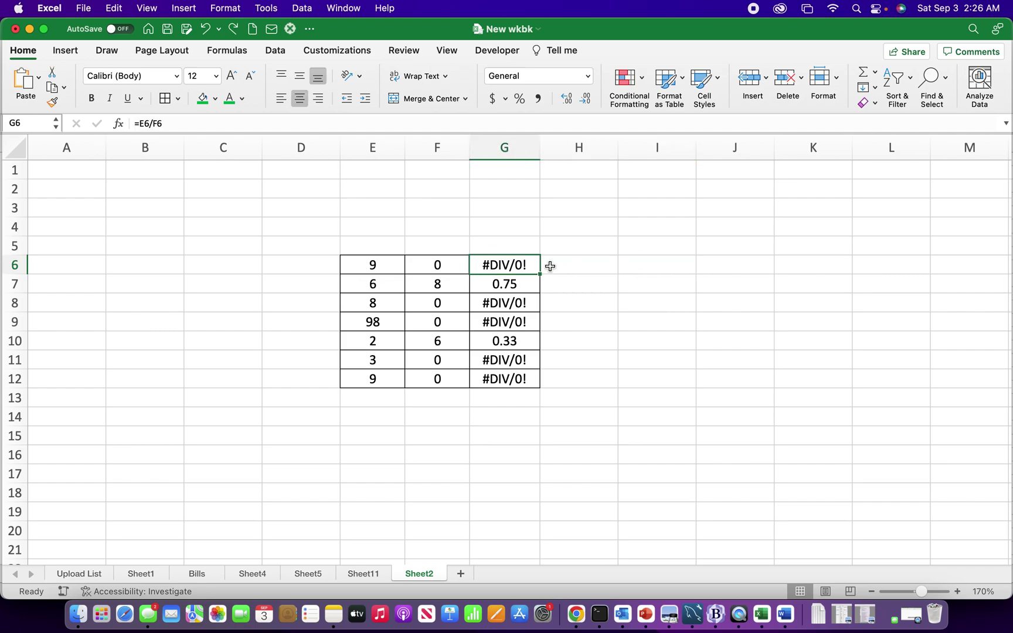
# Rewrite G6 as =IFERROR(E6/F6,"") with empty quotes as the error result
pyautogui.doubleClick(482, 268)
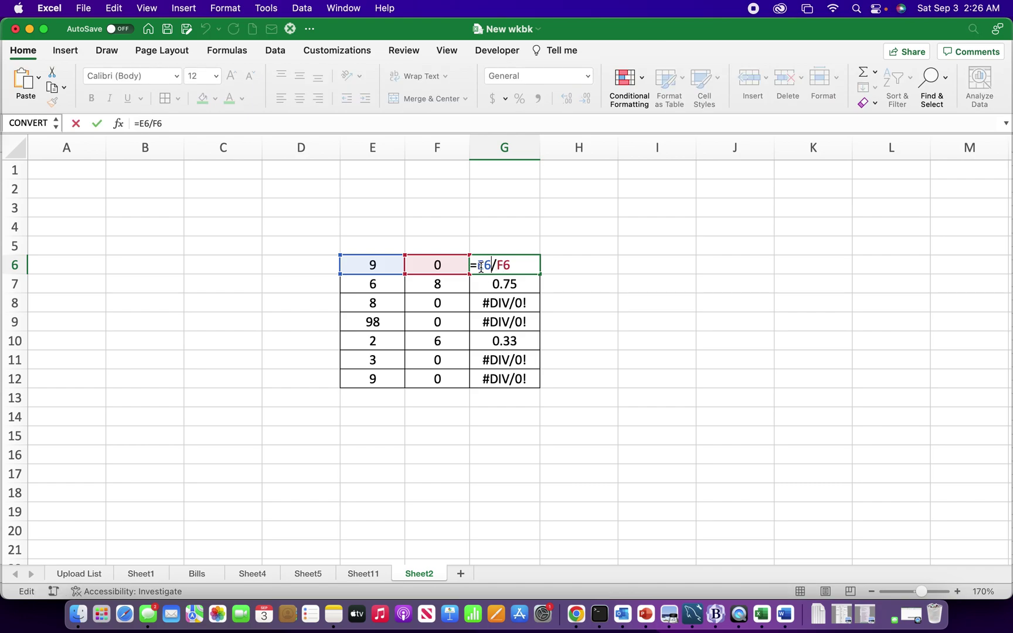
pyautogui.click(479, 266)
pyautogui.write('IF')
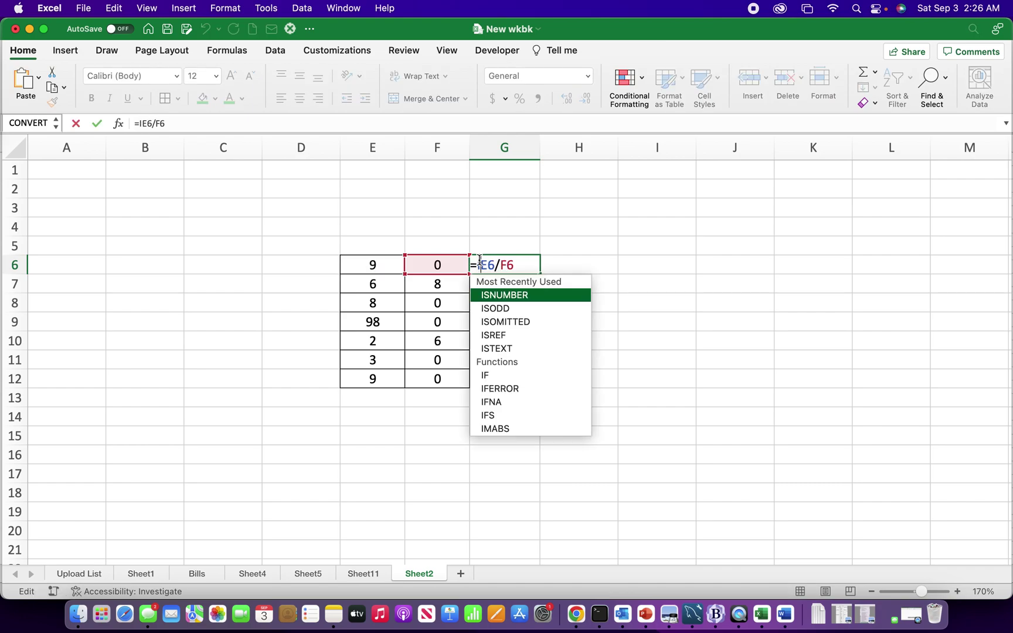
pyautogui.write('E')
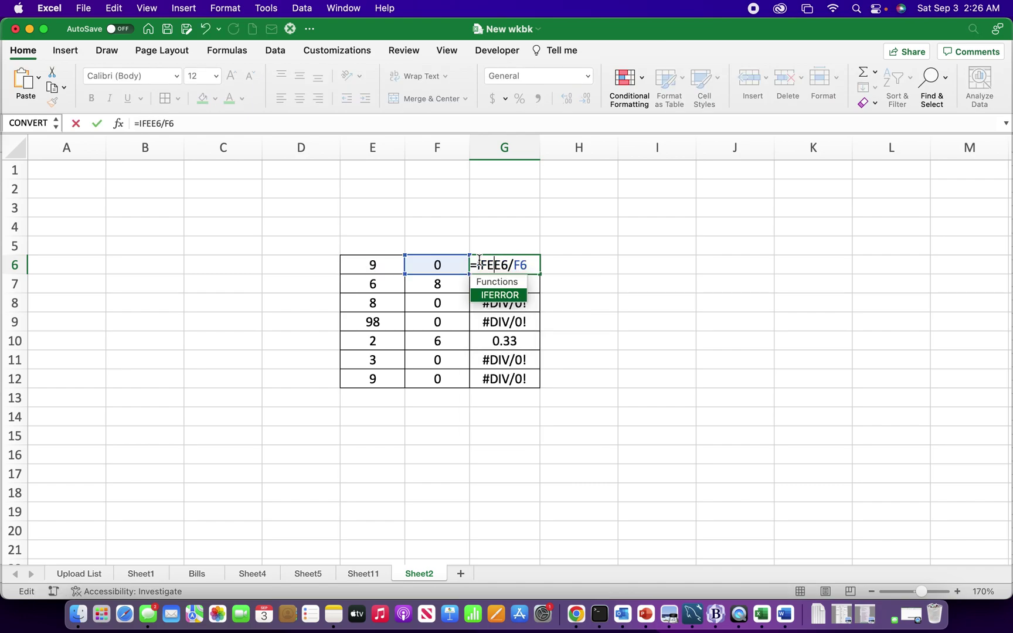
pyautogui.doubleClick(496, 296)
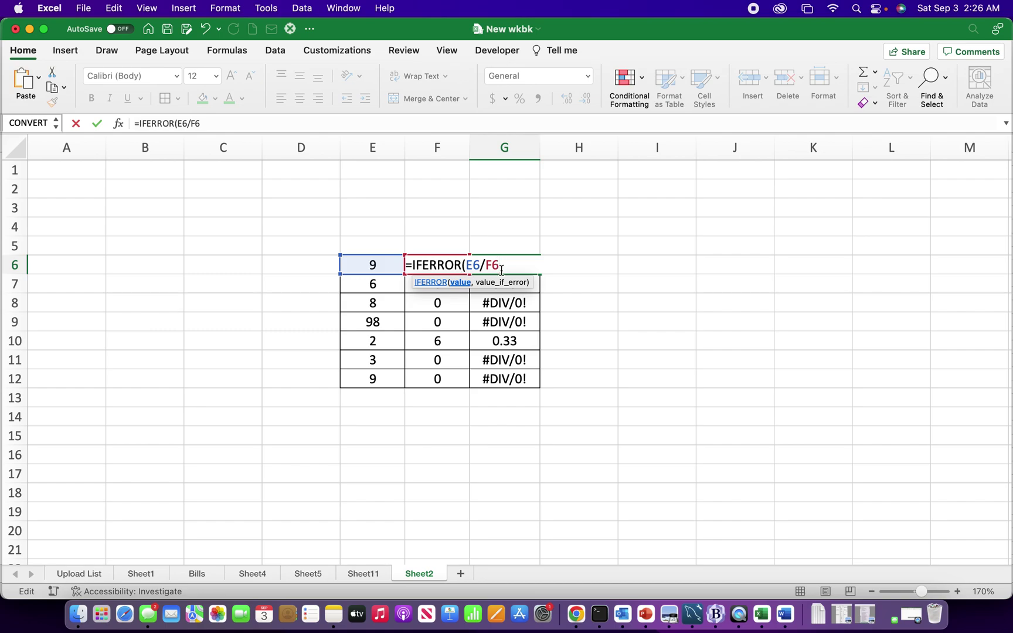
pyautogui.write(',')
pyautogui.write('""')
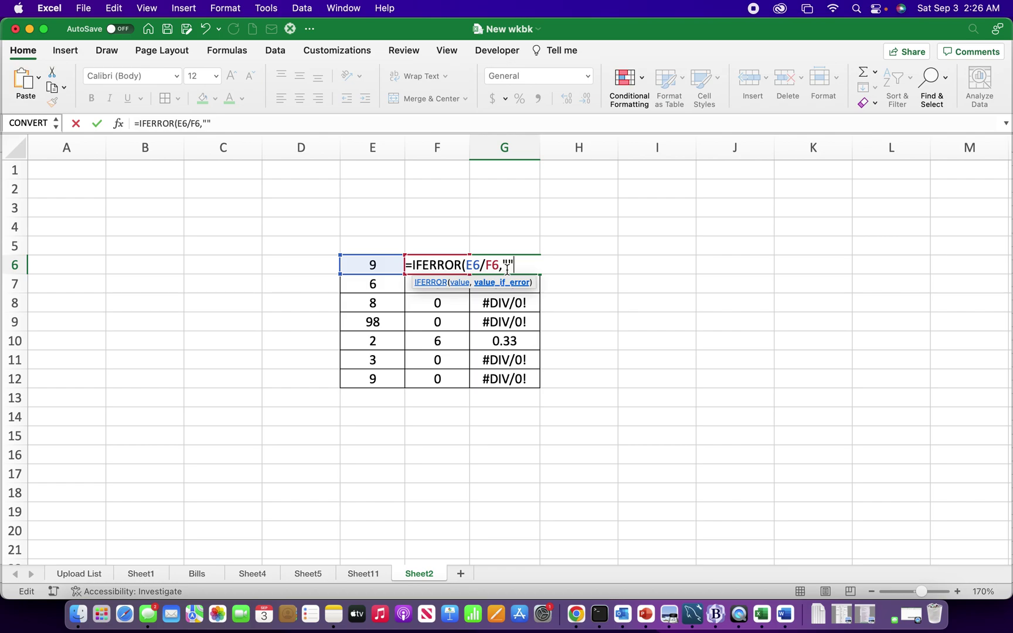
pyautogui.write(')')
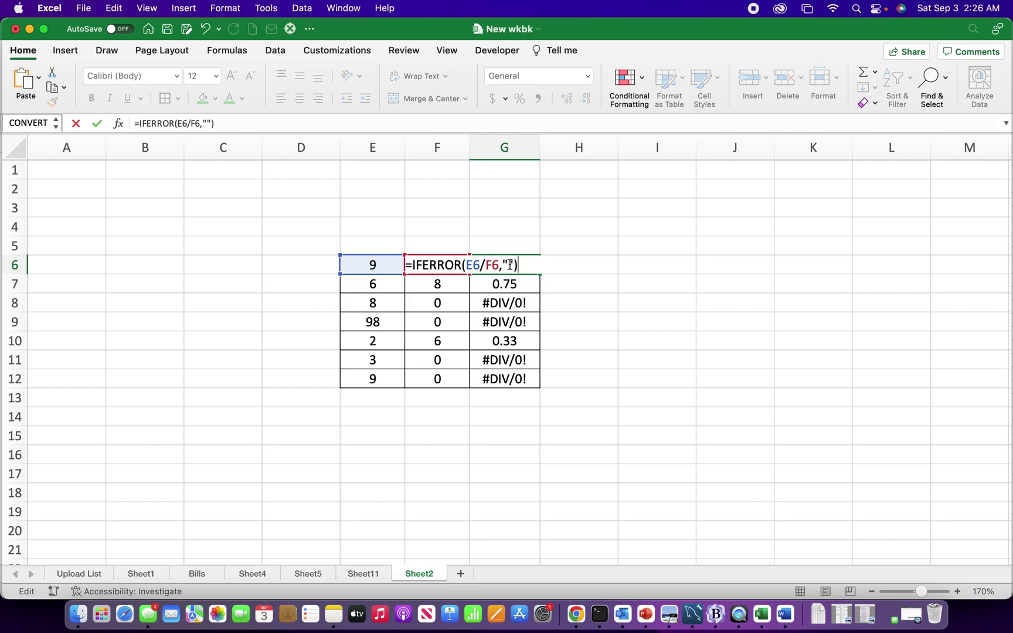
pyautogui.click(510, 264)
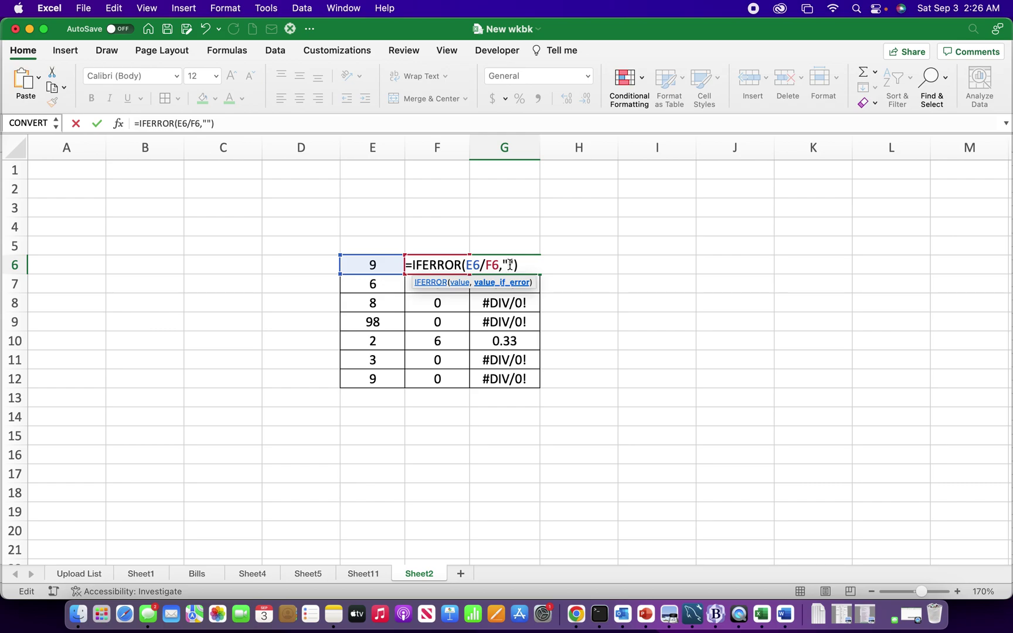
pyautogui.write('NO')
pyautogui.press('BackSpace')
pyautogui.press('BackSpace')
pyautogui.write('ERROR')
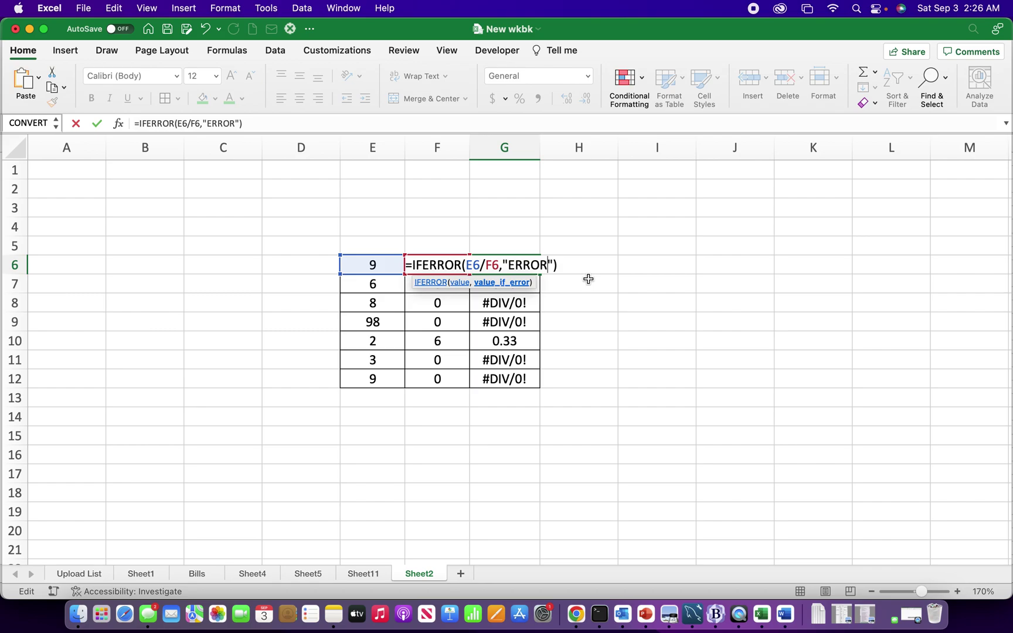
pyautogui.press('BackSpace')
pyautogui.press('BackSpace')
pyautogui.press('BackSpace')
pyautogui.press('BackSpace')
pyautogui.press('BackSpace')
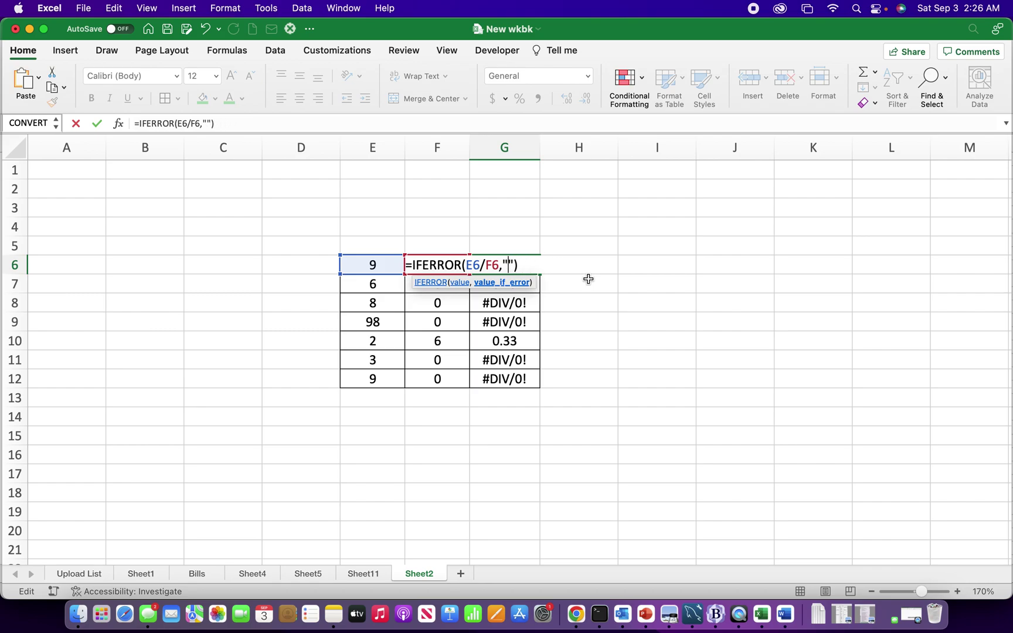
pyautogui.press('Return')
# Fill G6's IFERROR formula down to G12 and check the copy in G8
pyautogui.click(514, 264)
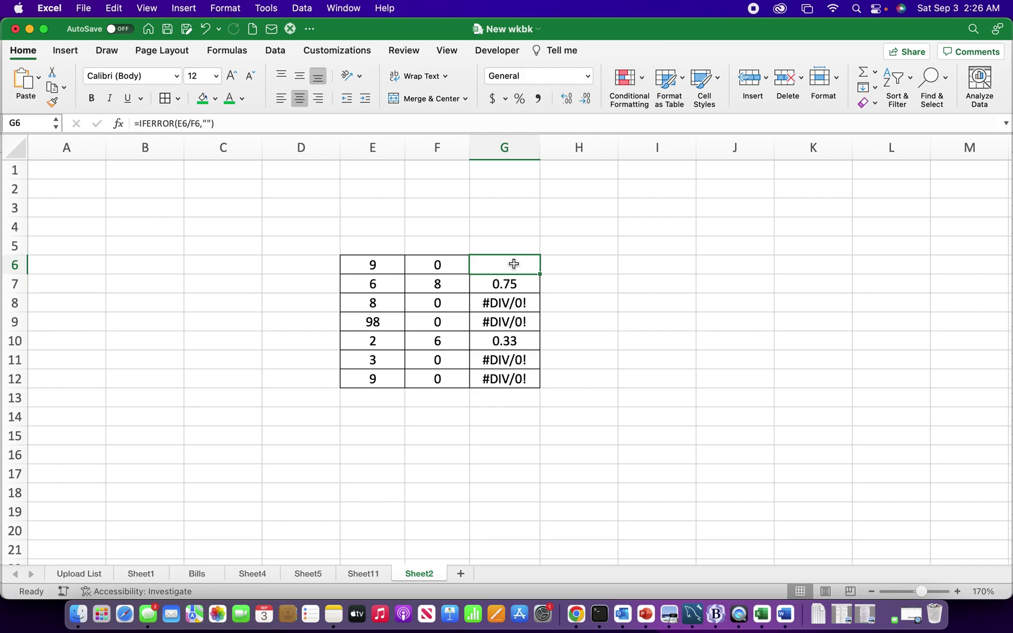
pyautogui.moveTo(540, 274); pyautogui.dragTo(541, 387)
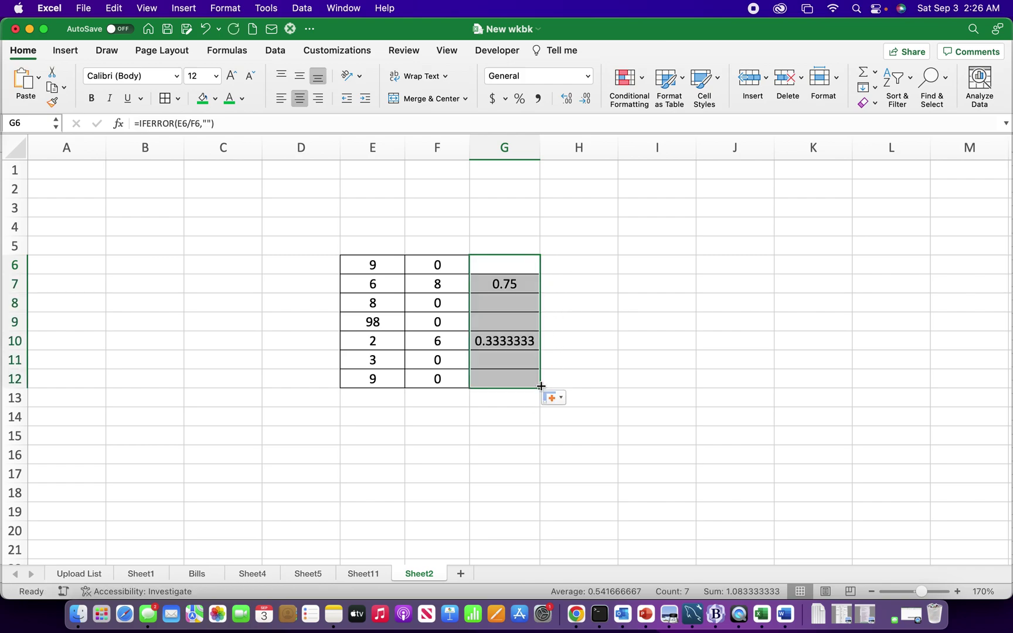
pyautogui.click(500, 302)
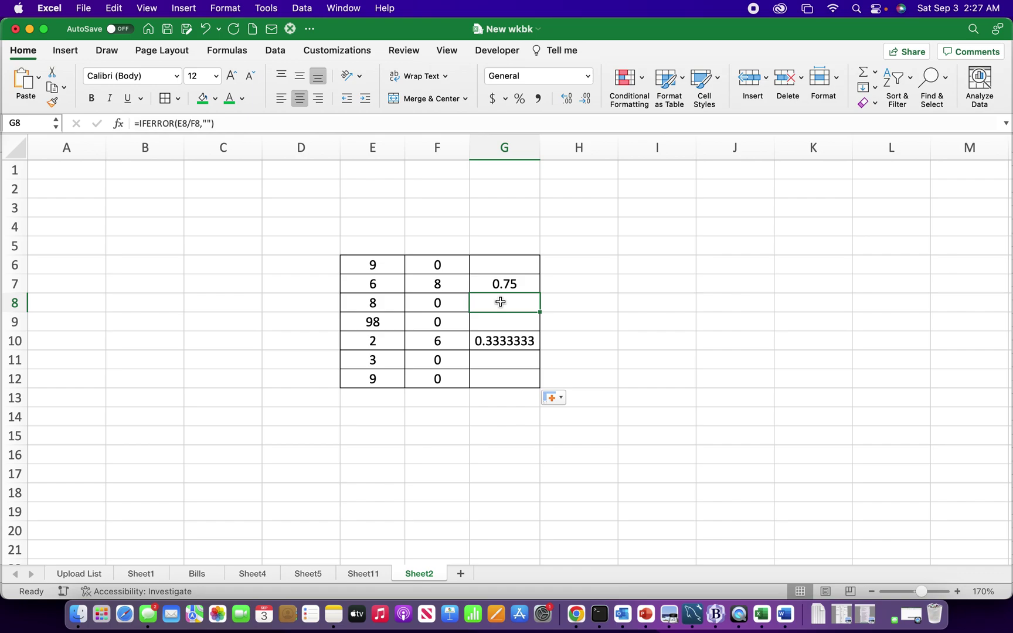
# Undo the IFERROR fill and edit, restoring G6's plain =E6/F6 formula for editing
pyautogui.press('super+z')
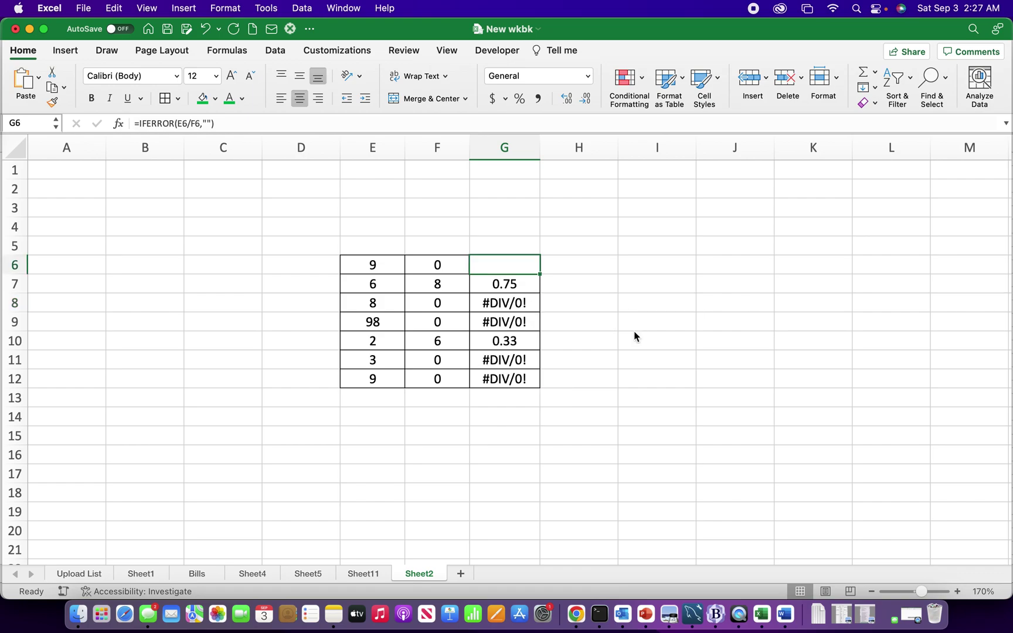
pyautogui.press('super+z')
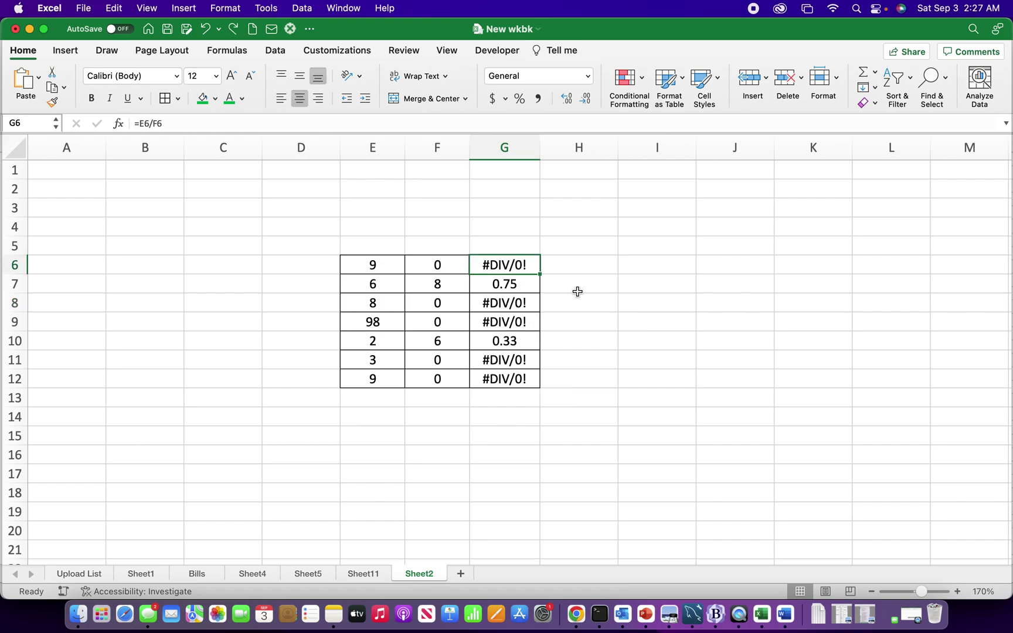
pyautogui.doubleClick(514, 265)
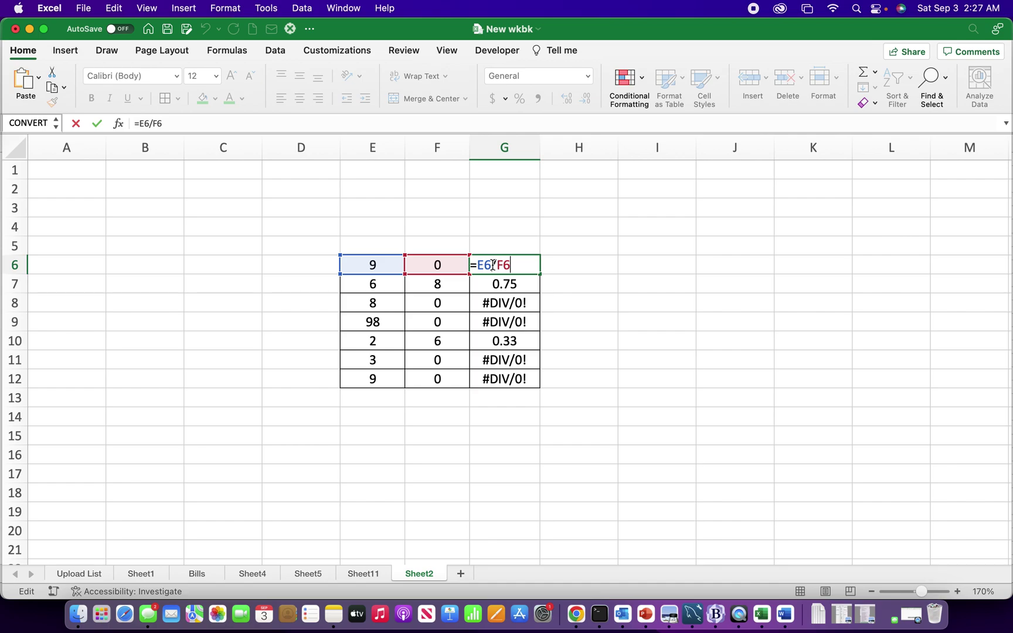
# Rewrite G6 as =IF(ISERROR(E6/F6),"",E6/F6)
pyautogui.press('Left')
pyautogui.press('Left')
pyautogui.press('Left')
pyautogui.press('Left')
pyautogui.press('Left')
pyautogui.write('IF')
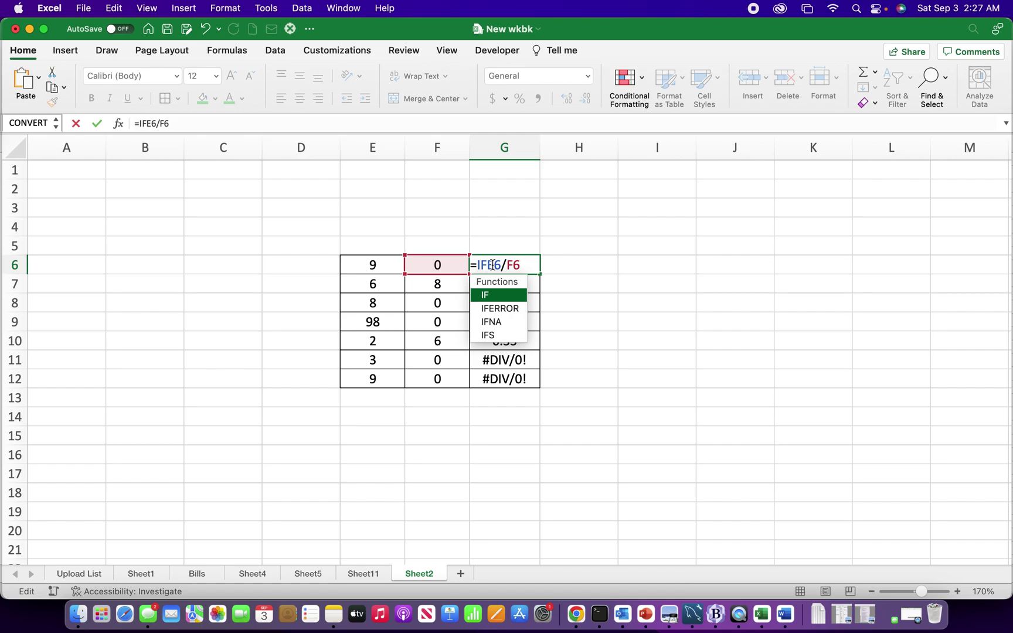
pyautogui.write('(')
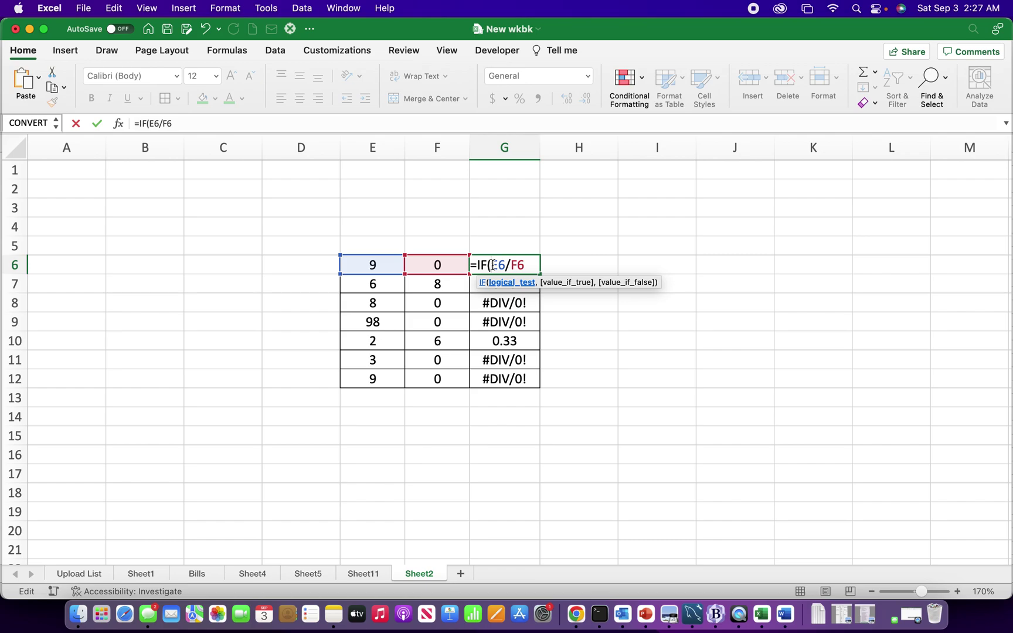
pyautogui.write('IS')
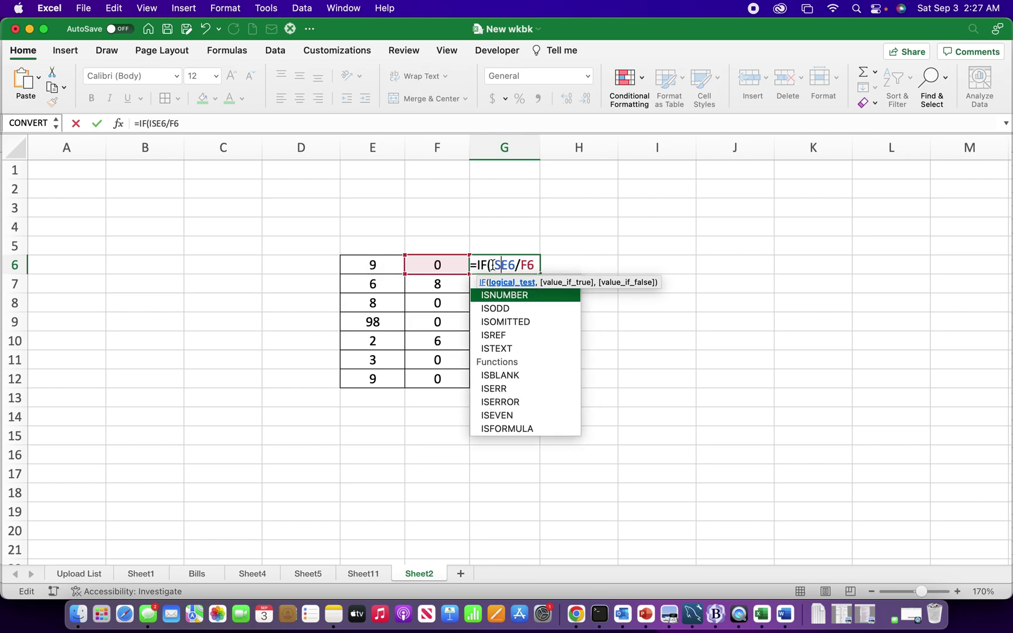
pyautogui.write('E')
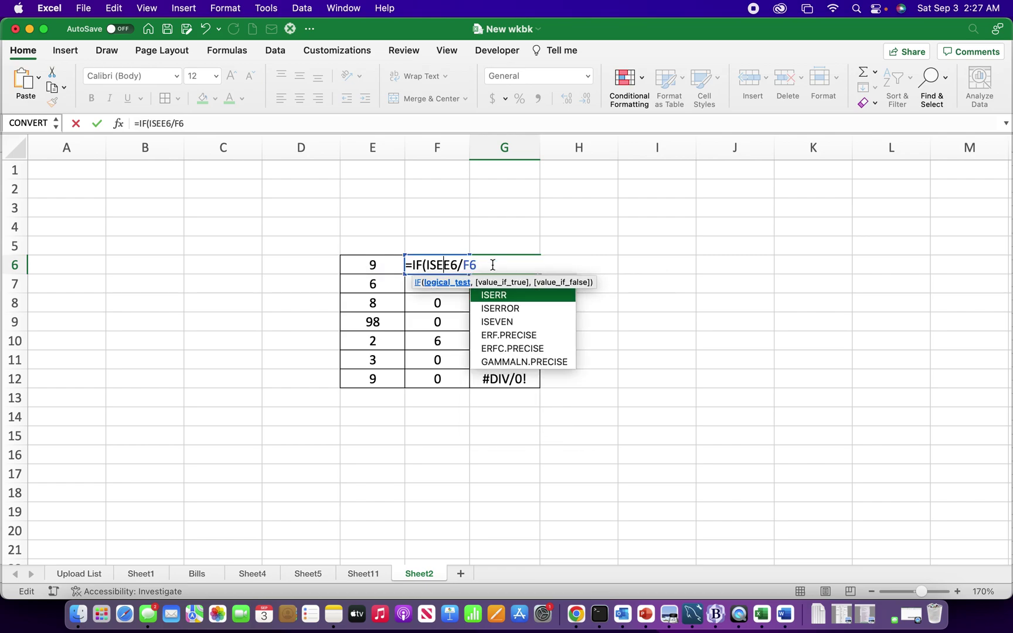
pyautogui.doubleClick(509, 309)
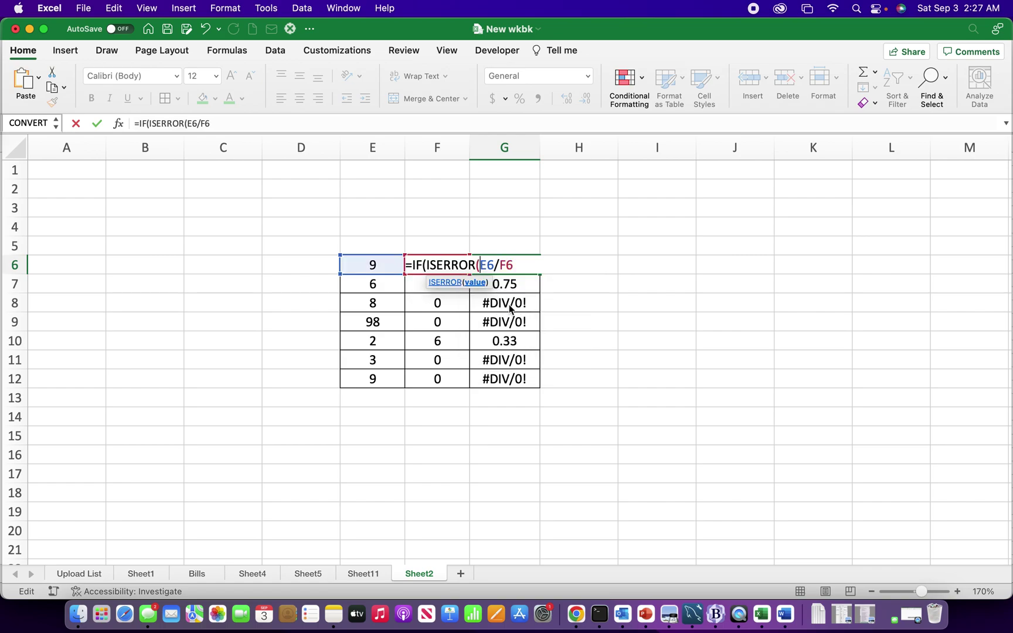
pyautogui.click(516, 262)
pyautogui.write(')')
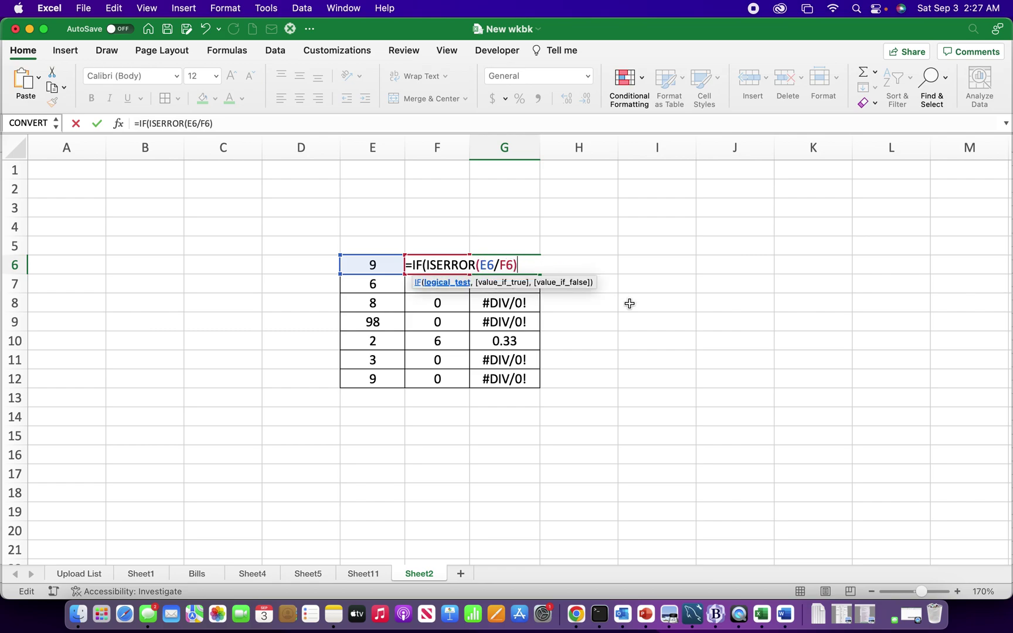
pyautogui.write(',')
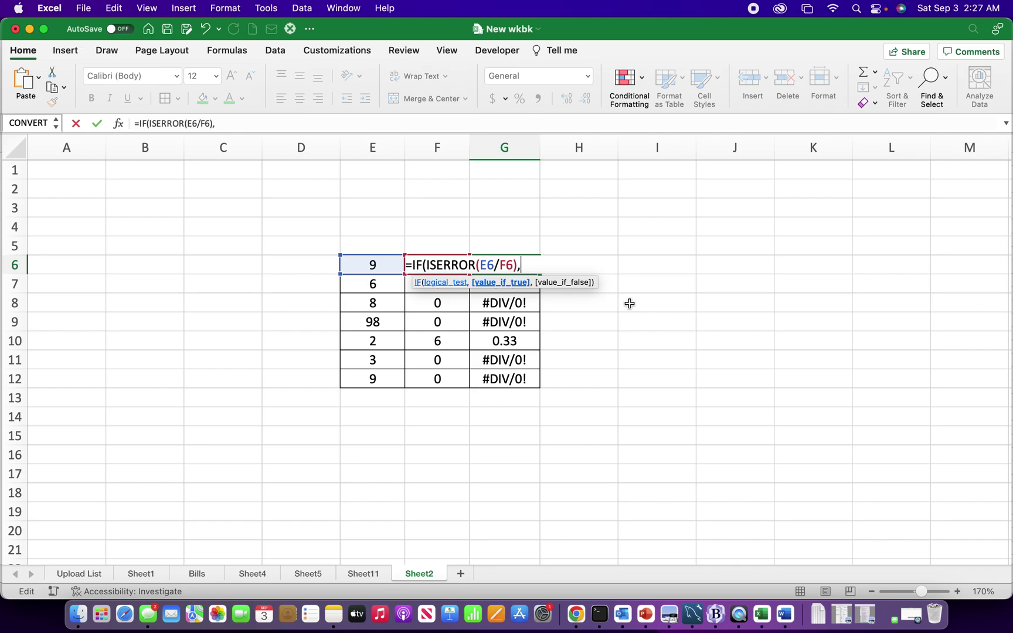
pyautogui.write('""')
pyautogui.write(',')
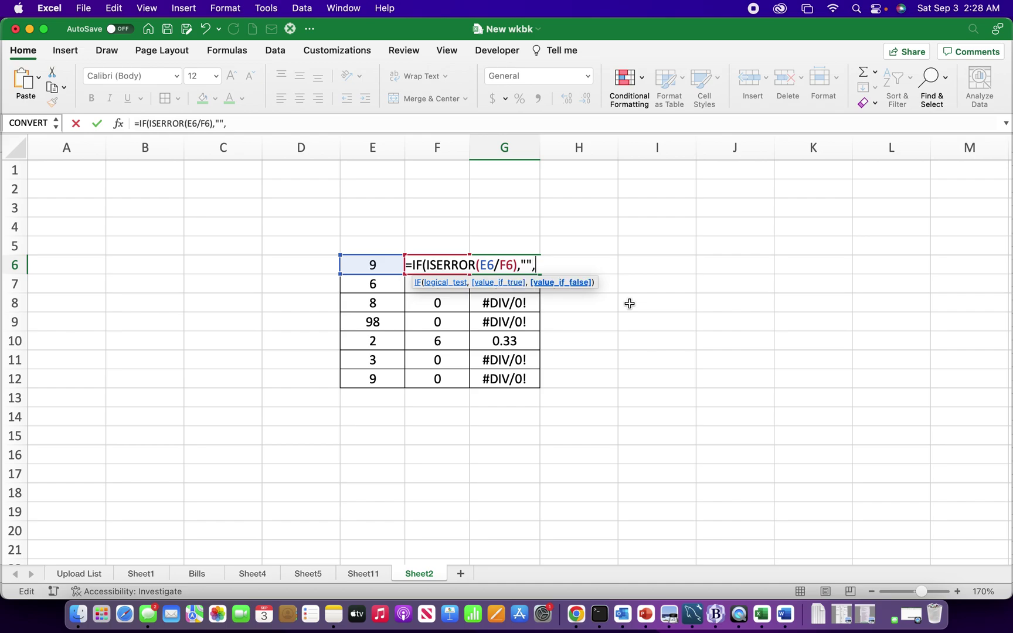
pyautogui.write('E')
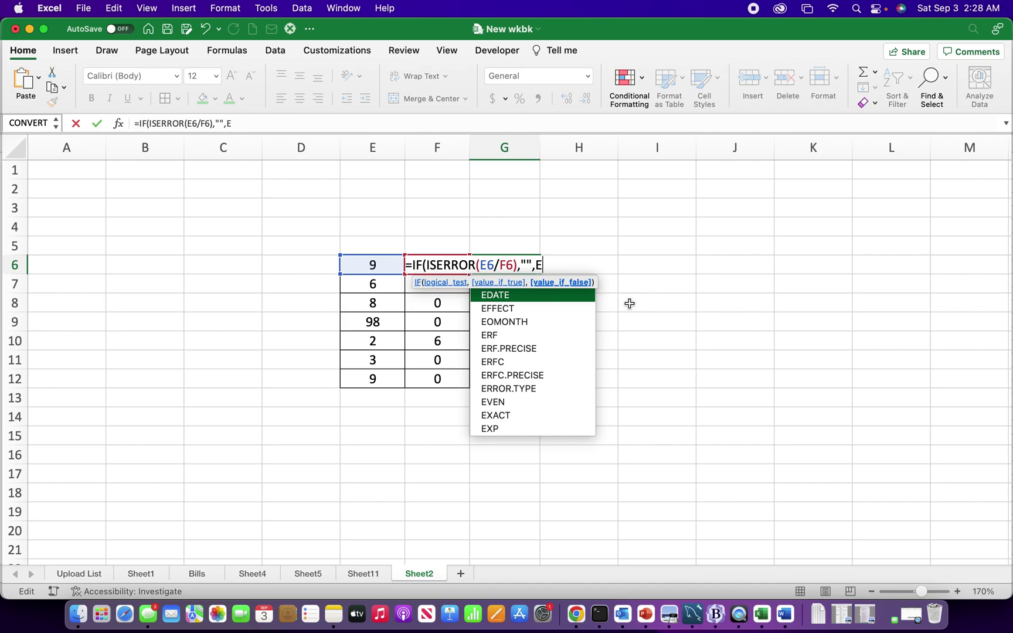
pyautogui.write('6')
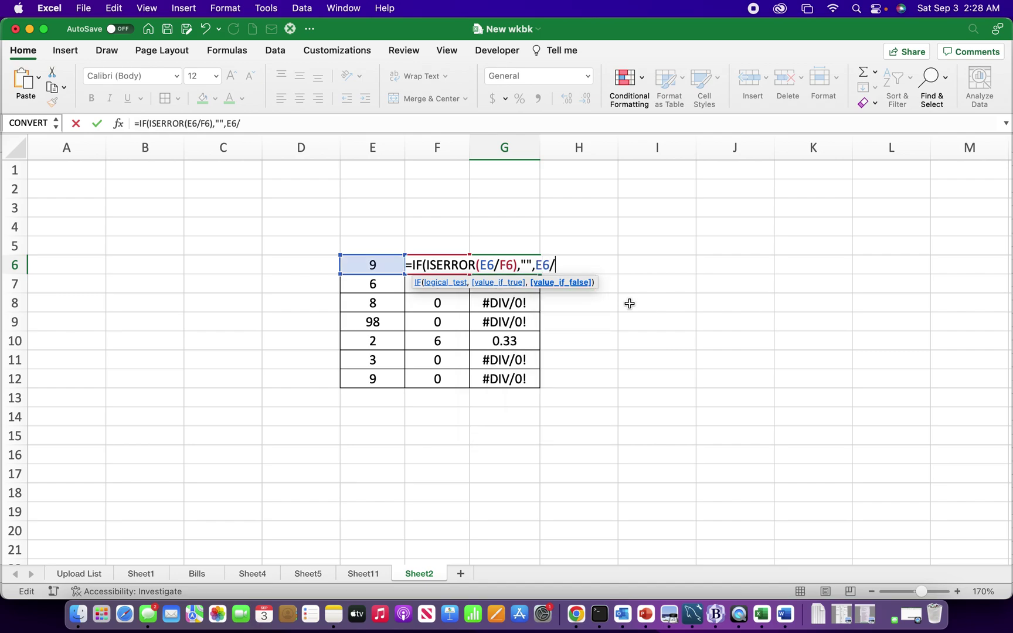
pyautogui.write('/F6)')
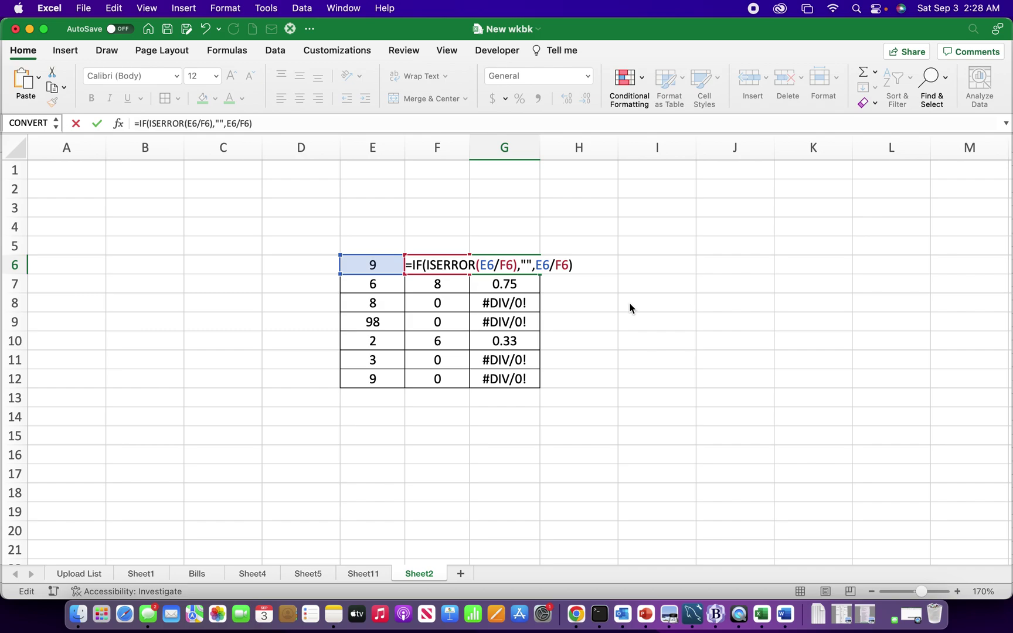
pyautogui.press('Return')
pyautogui.click(521, 268)
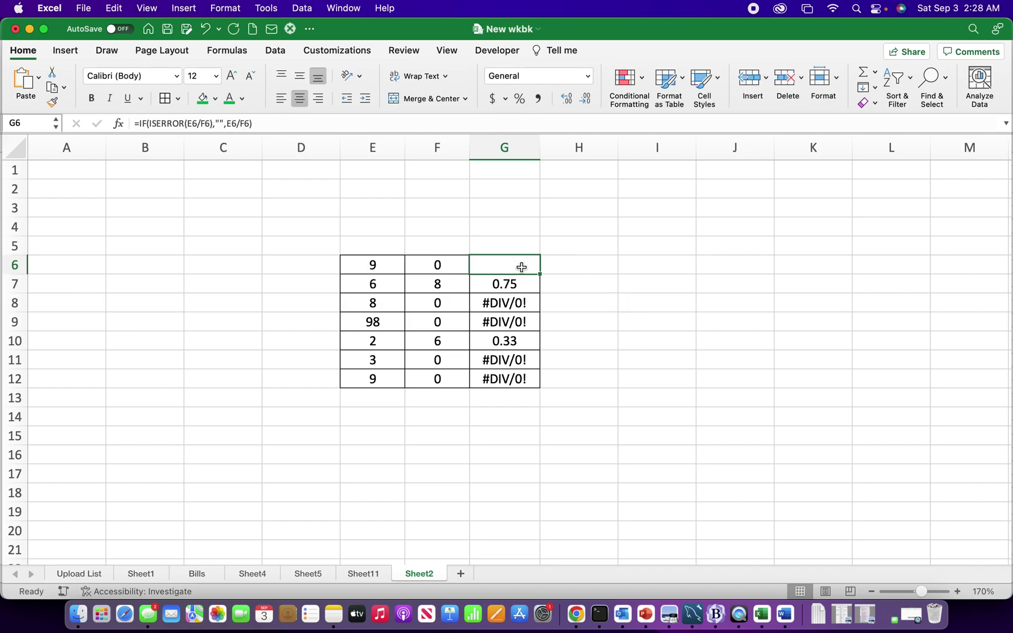
pyautogui.moveTo(540, 274); pyautogui.dragTo(540, 381)
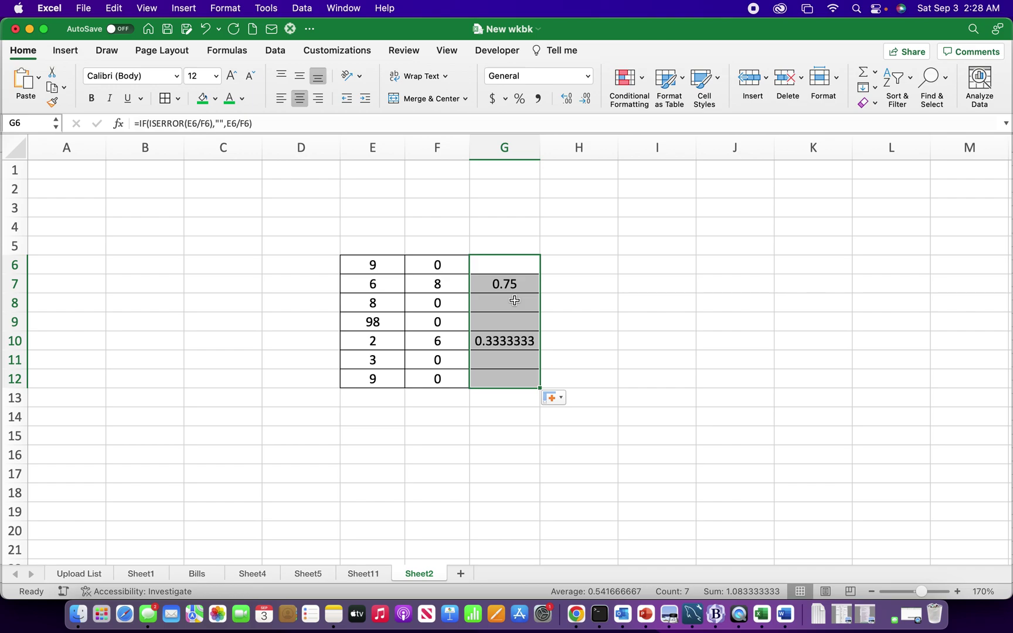
pyautogui.click(569, 309)
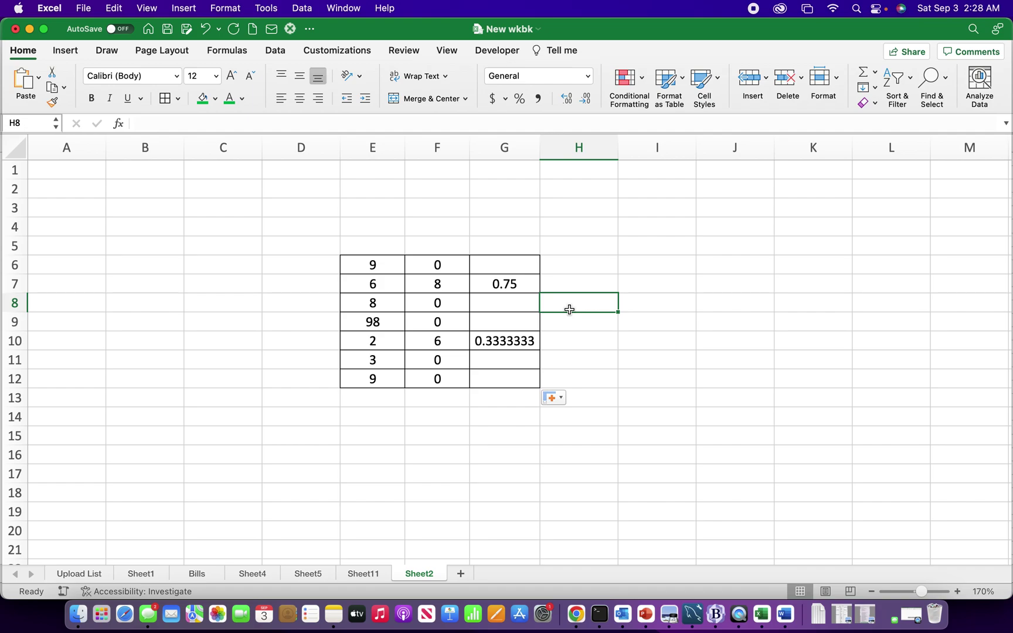
# Undo back to the plain =E6/F6 division and reopen G6 for editing
pyautogui.press('super+z')
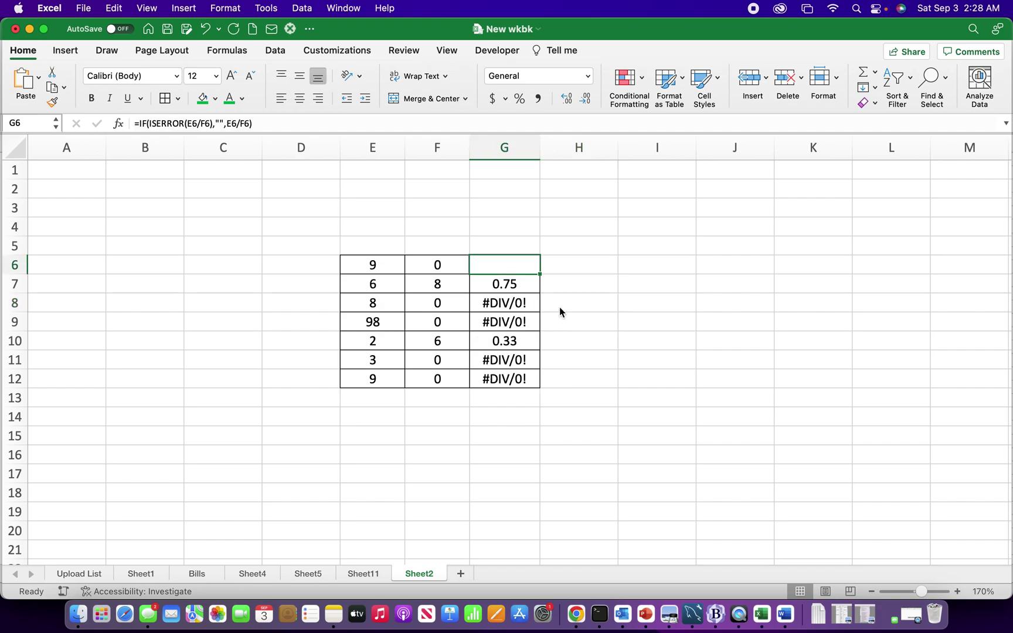
pyautogui.press('super+z')
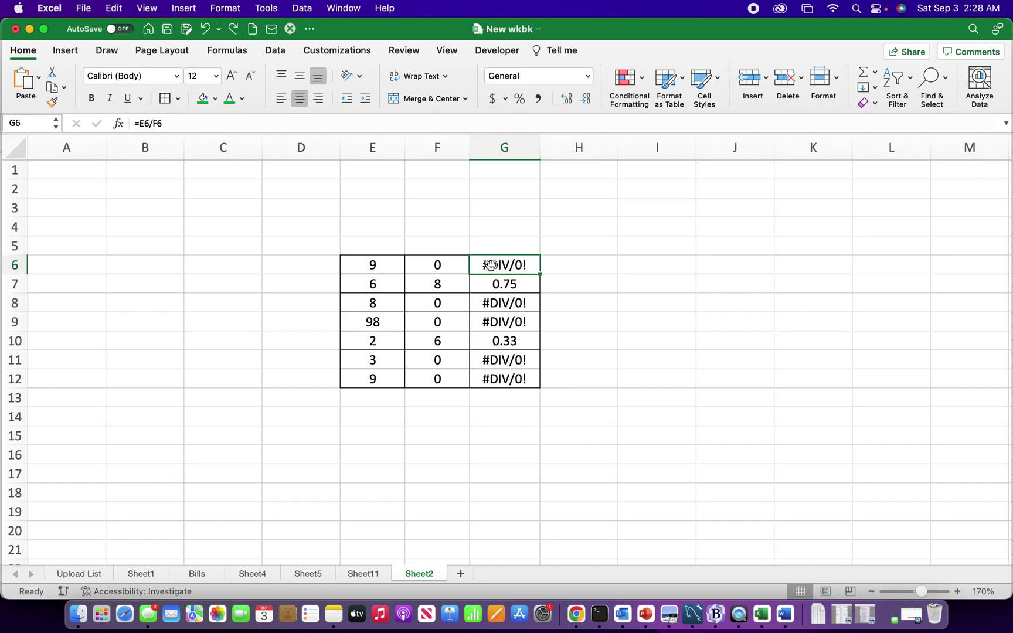
pyautogui.click(423, 265)
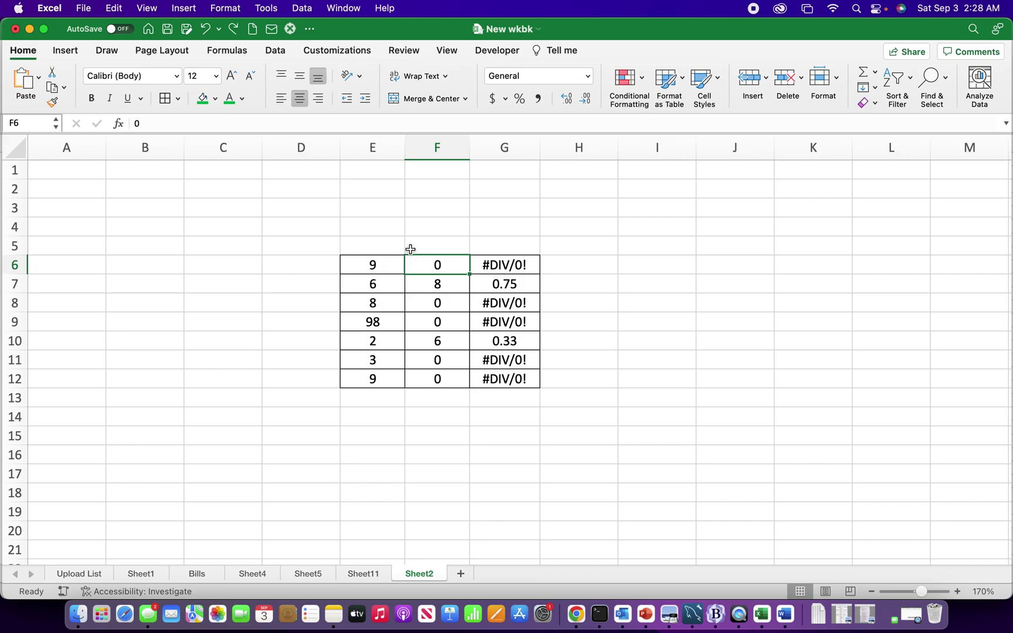
pyautogui.click(494, 266)
pyautogui.doubleClick(495, 265)
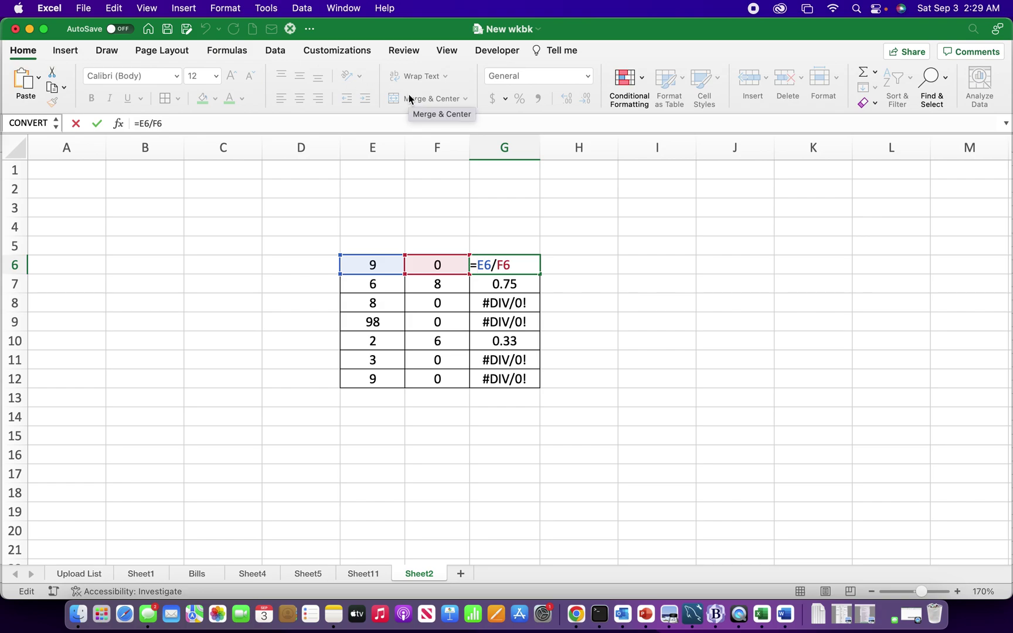
# Enter =IF(F6=0,"",E6/F6) in G6
pyautogui.write('IF')
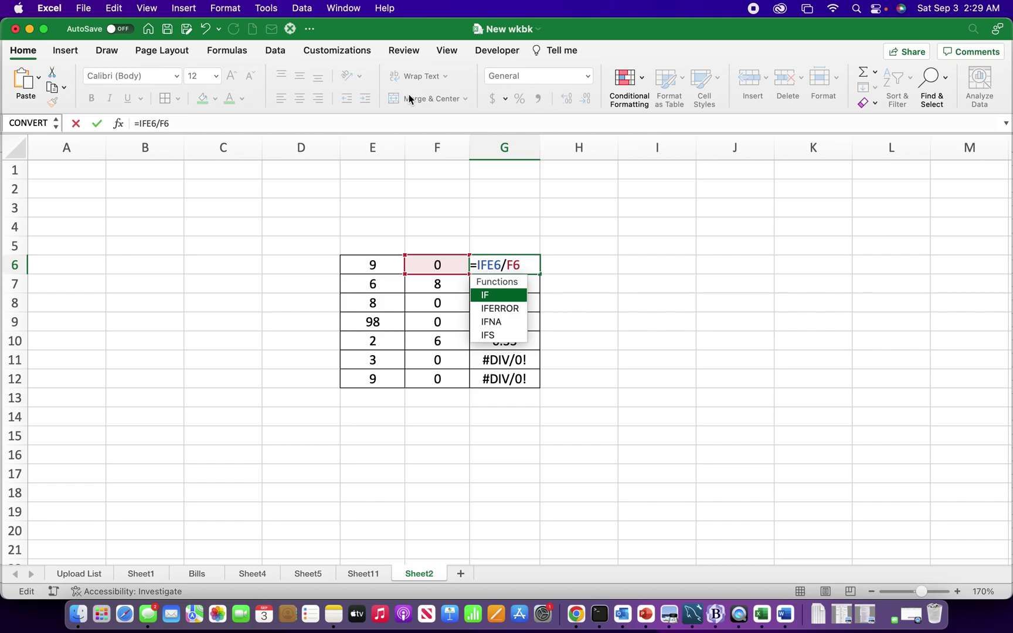
pyautogui.write('(')
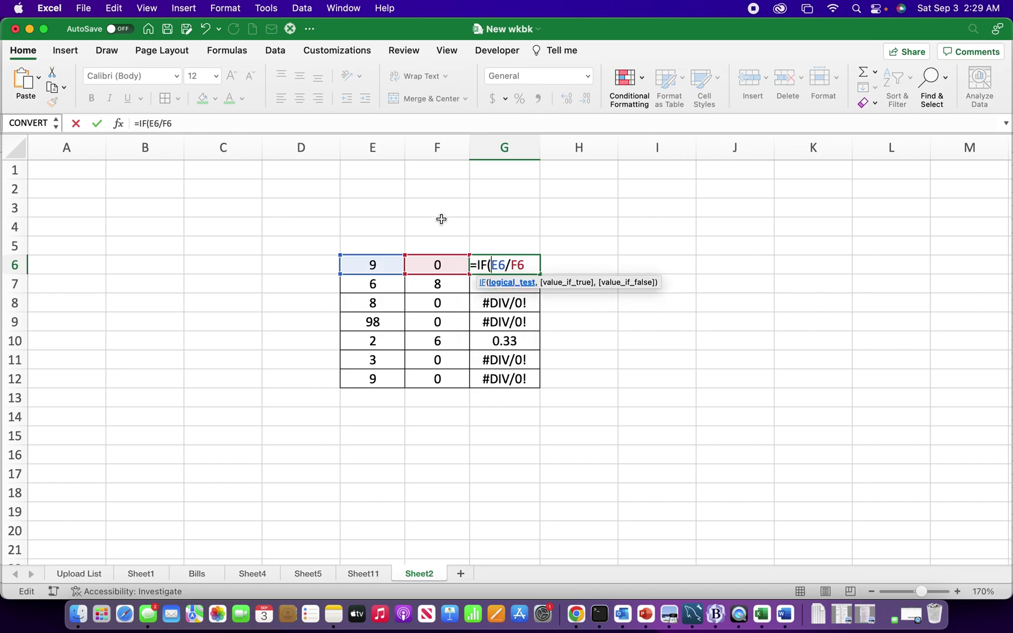
pyautogui.click(450, 264)
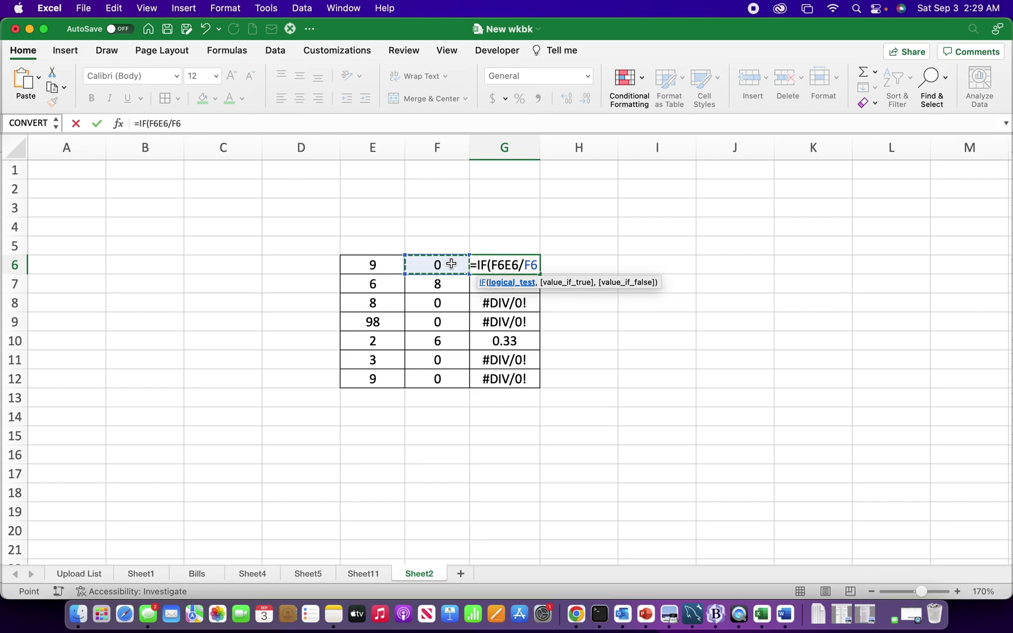
pyautogui.write('=')
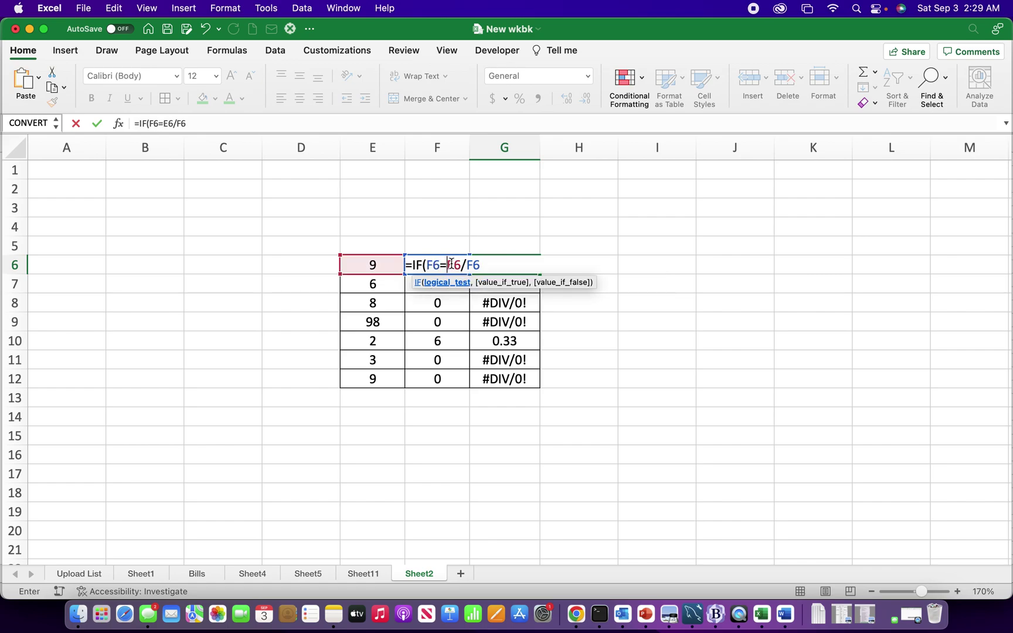
pyautogui.write('0')
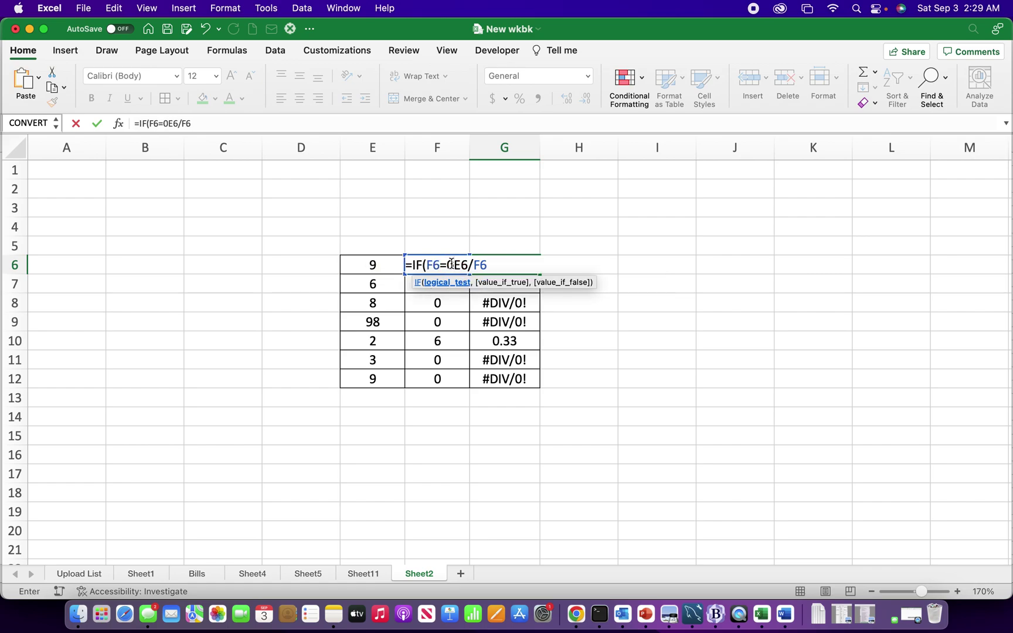
pyautogui.write(',')
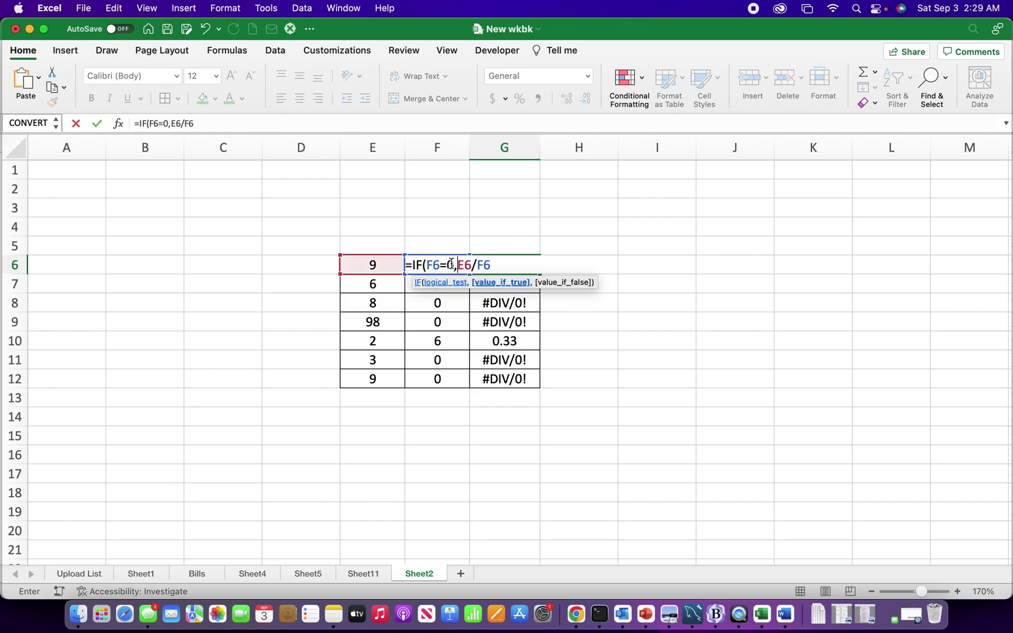
pyautogui.write('""')
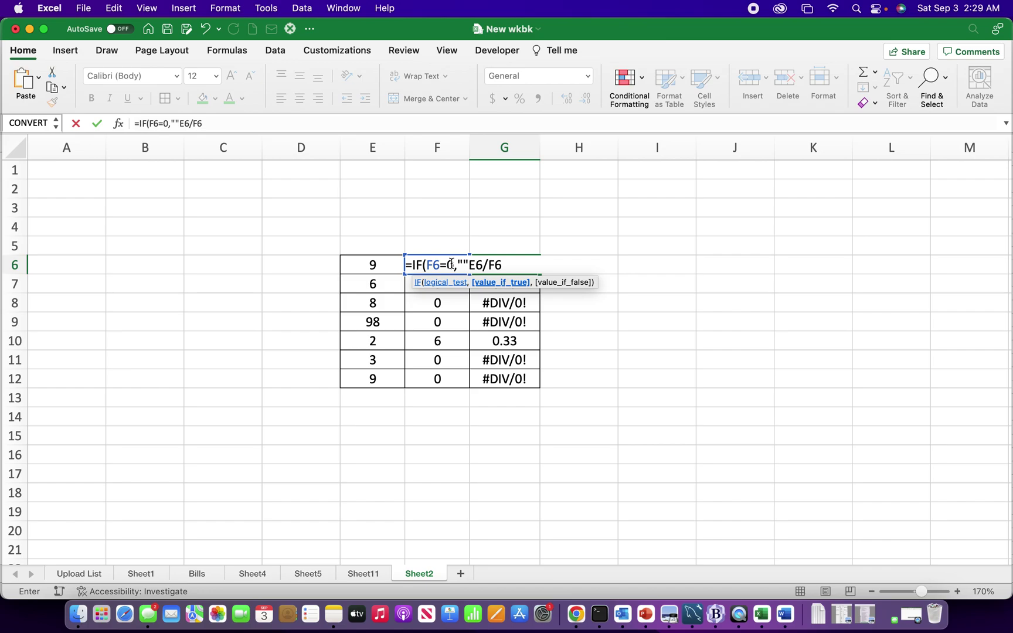
pyautogui.write(',')
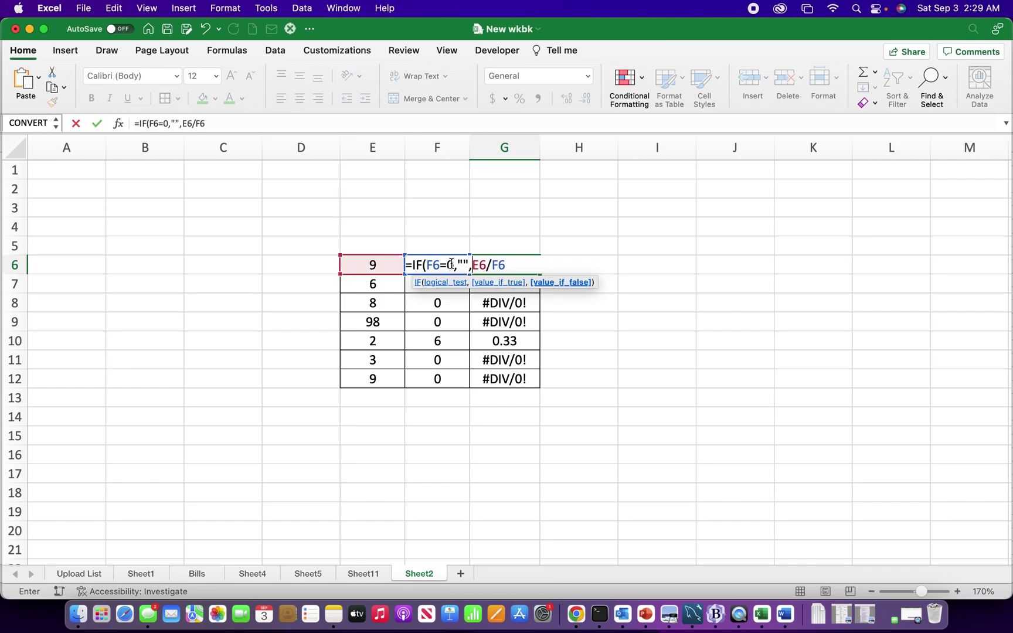
pyautogui.click(507, 265)
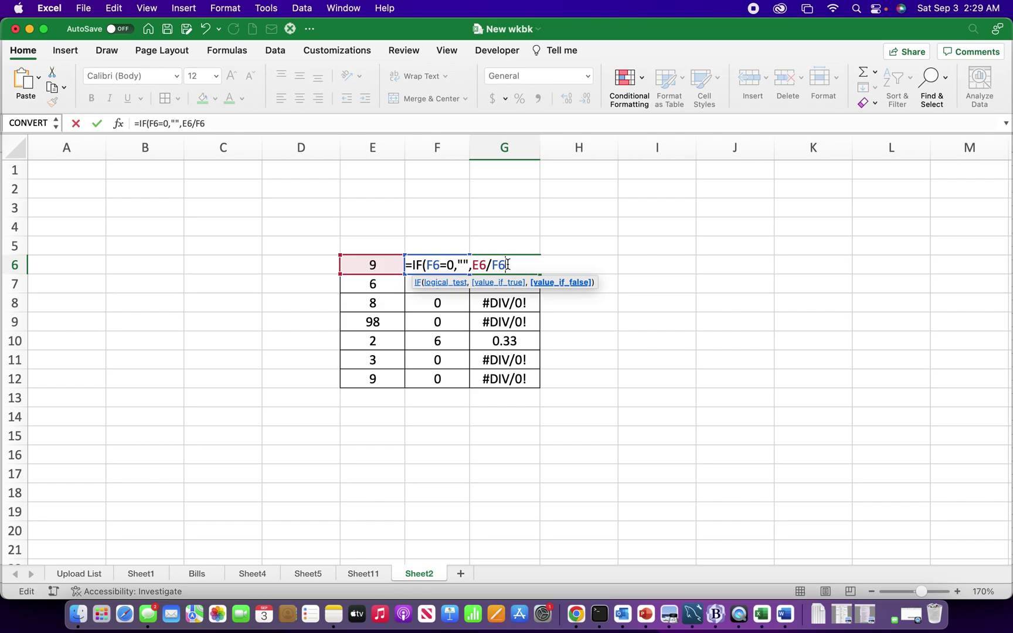
pyautogui.write(')')
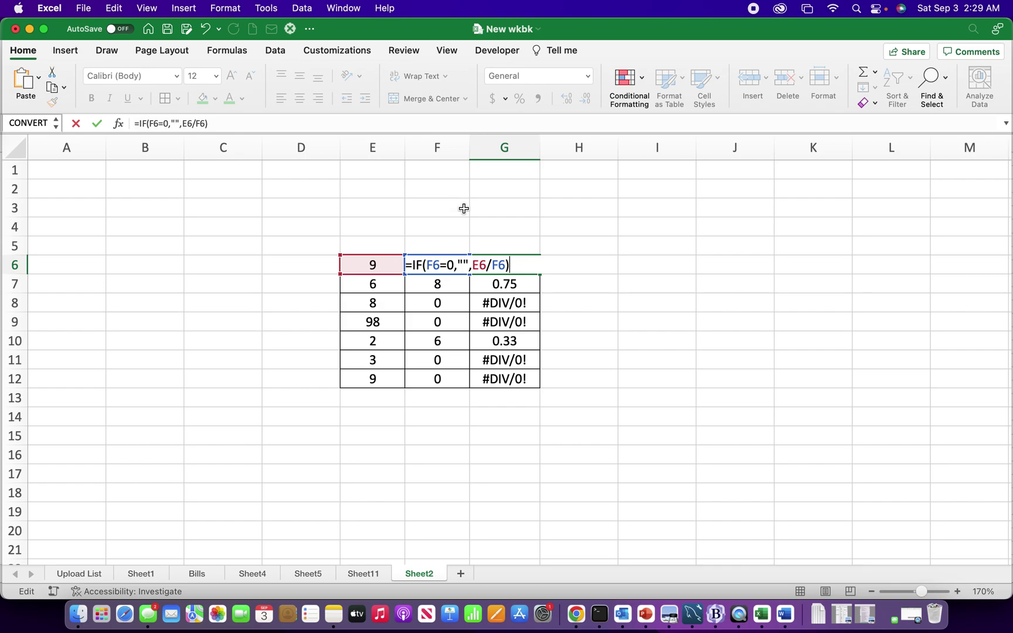
pyautogui.press('Return')
# Fill G6's =IF(F6=0,"",E6/F6) formula down through G12, then glance at Conditional Formatting
pyautogui.click(520, 267)
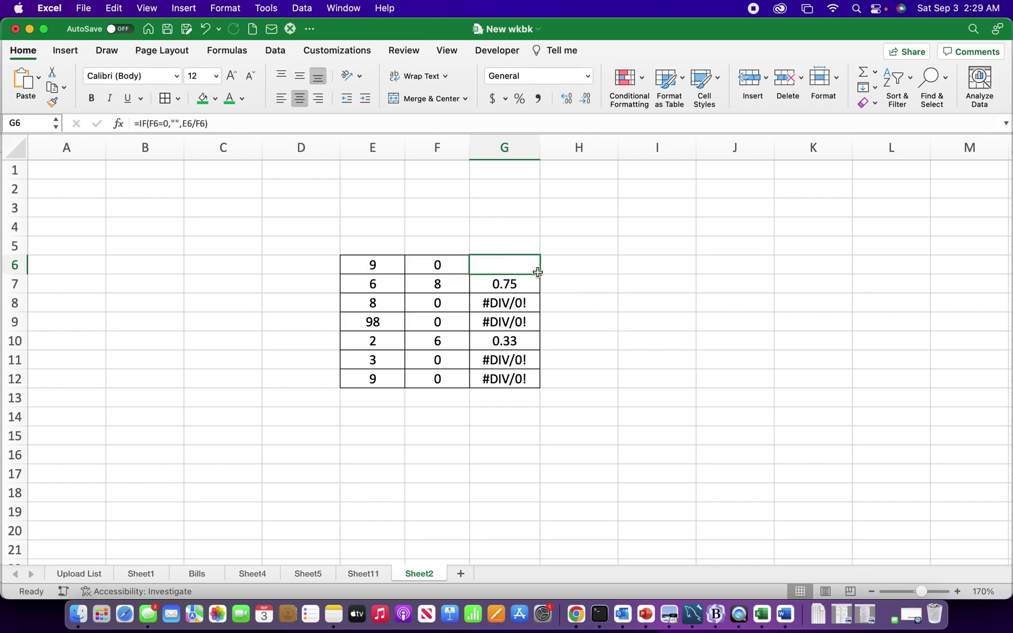
pyautogui.moveTo(540, 273); pyautogui.dragTo(540, 385)
pyautogui.click(518, 267)
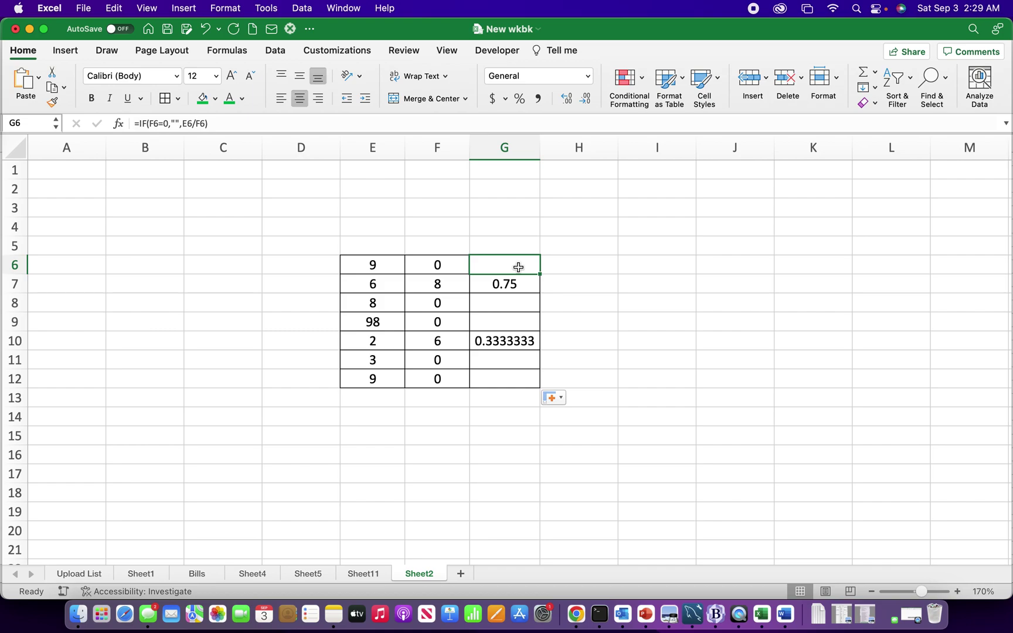
pyautogui.click(643, 97)
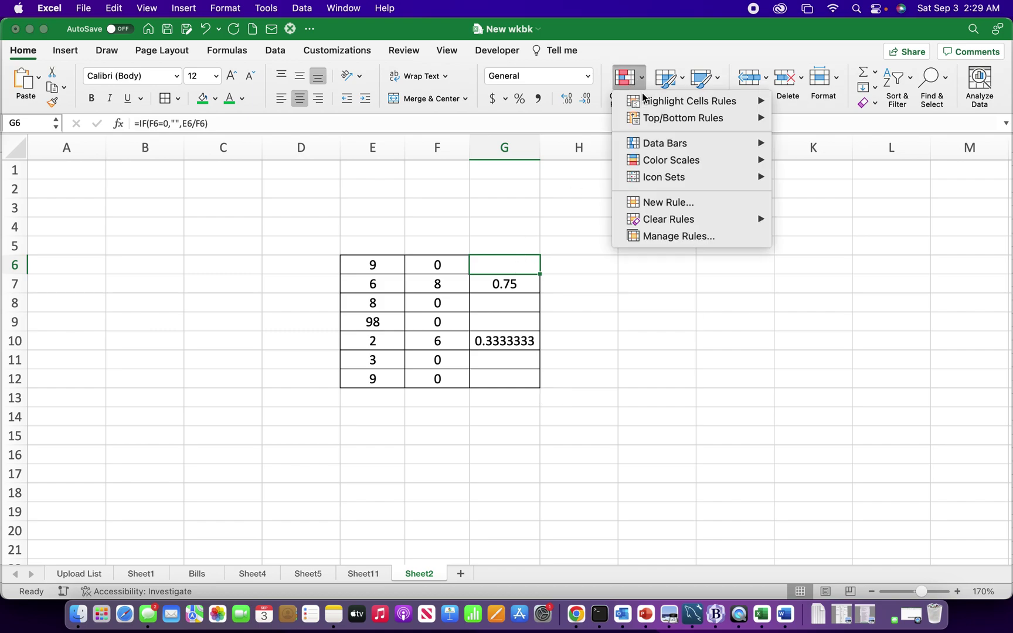
pyautogui.click(556, 235)
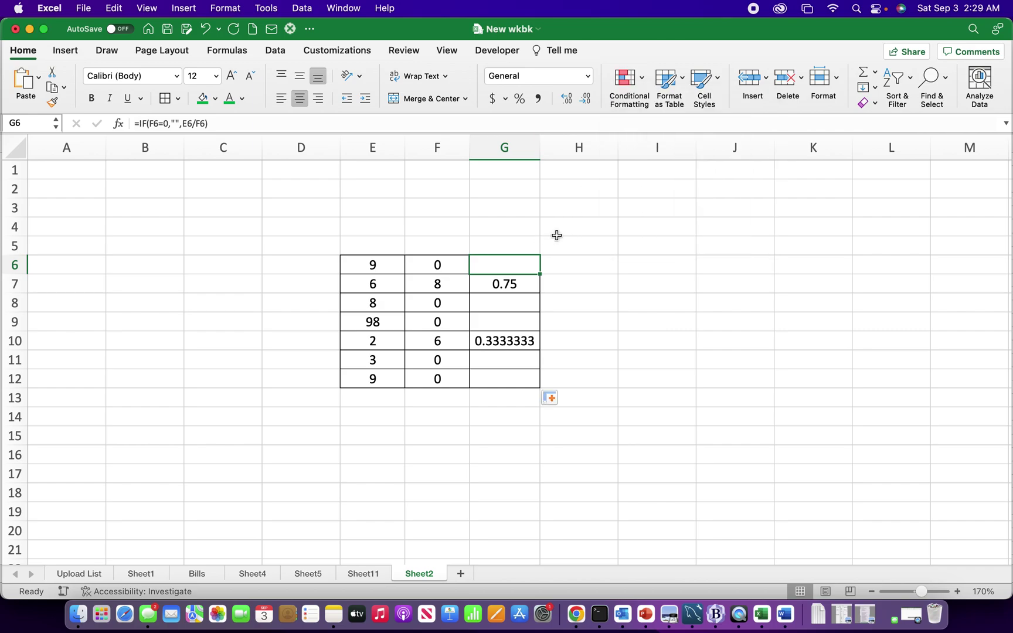
# Change G6 to =IF(F6=0,"0",E6/F6) and fill it down to G12
pyautogui.doubleClick(508, 264)
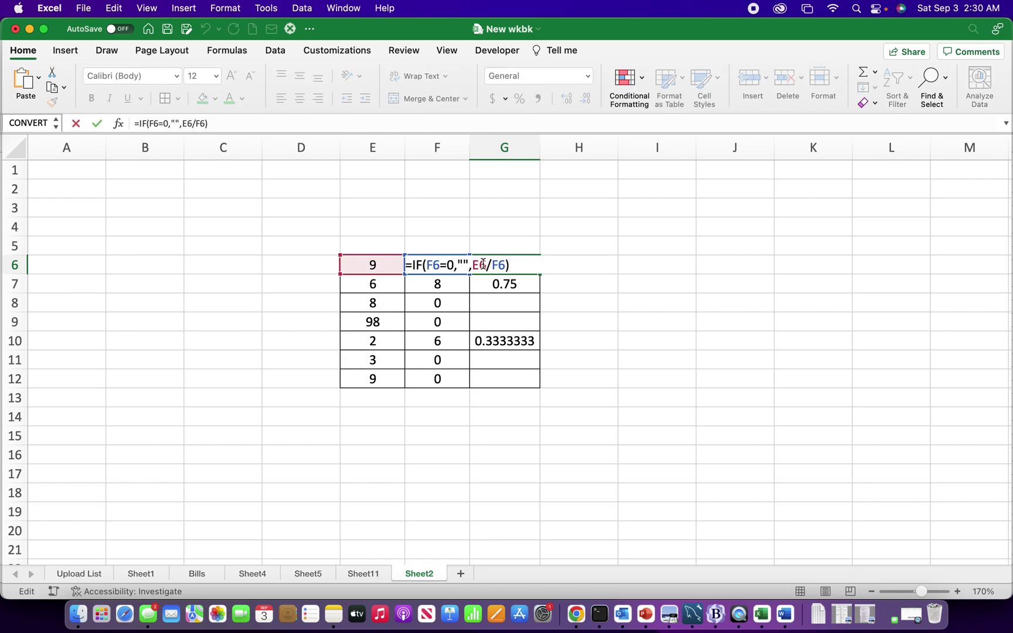
pyautogui.click(463, 265)
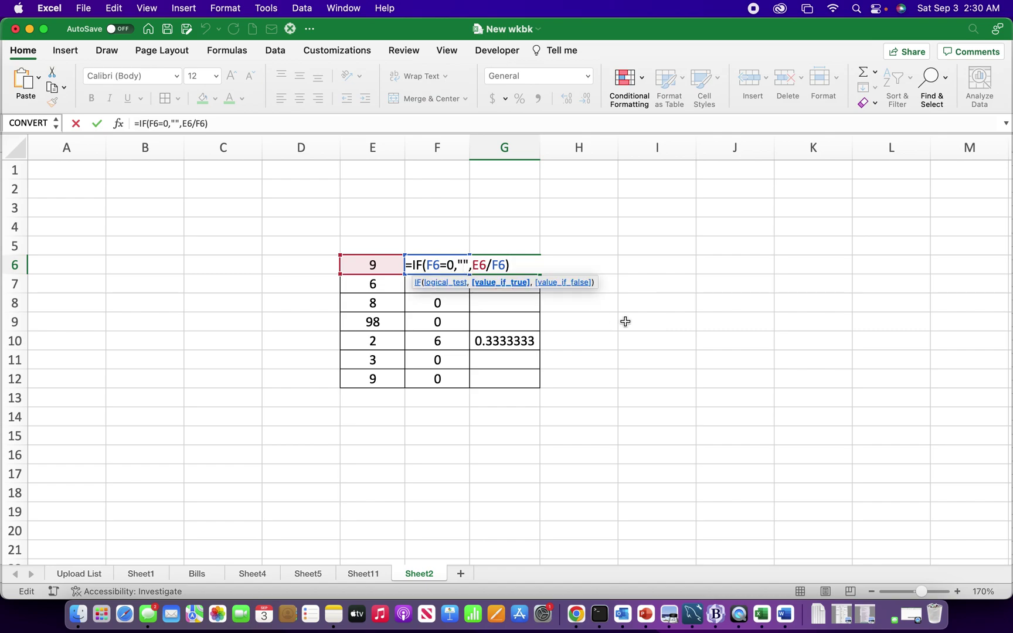
pyautogui.write('0')
pyautogui.press('Return')
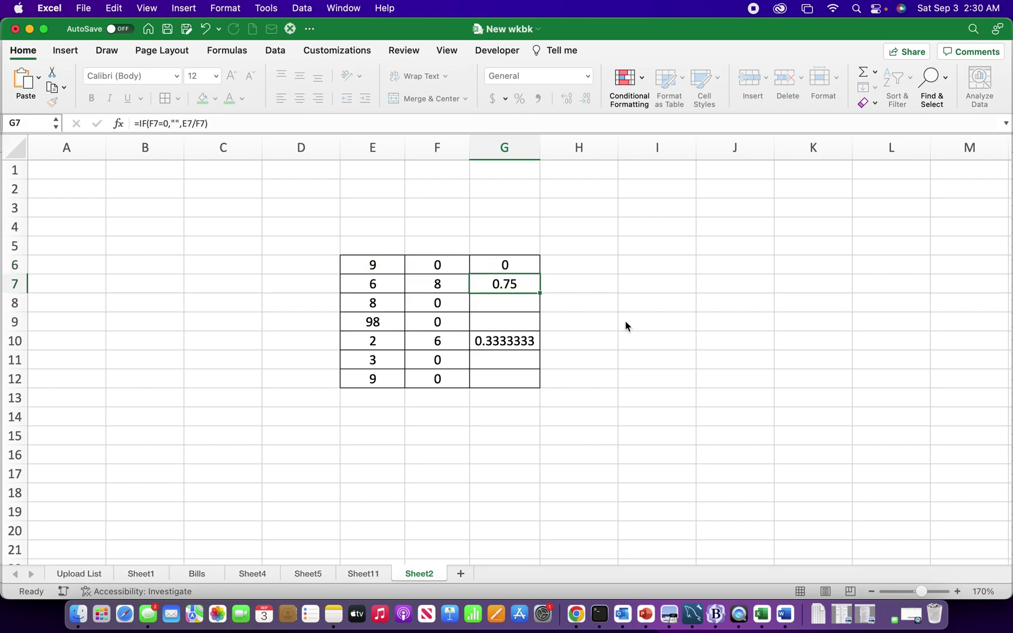
pyautogui.click(523, 266)
pyautogui.moveTo(540, 274); pyautogui.dragTo(540, 384)
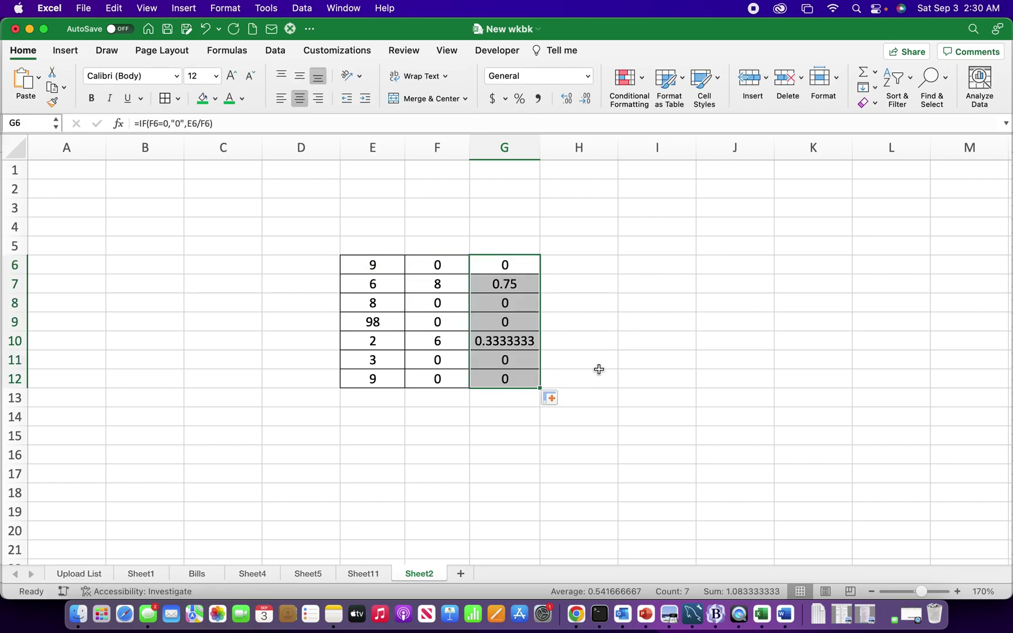